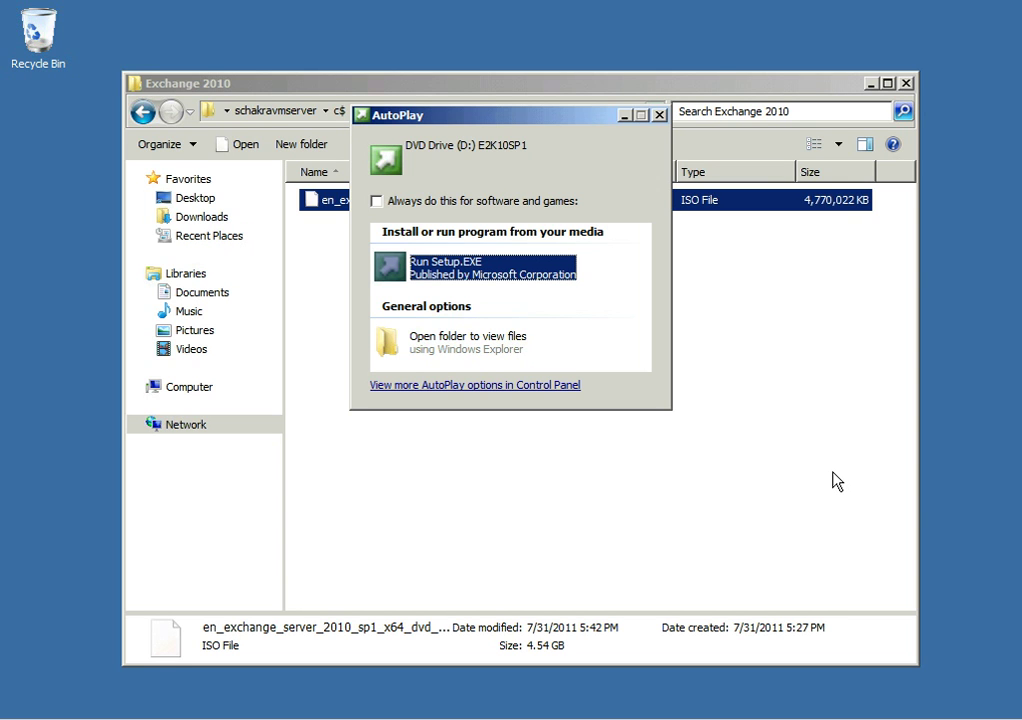
Run Setup.EXE from the mounted E2K10SP1 DVD's AutoPlay dialog
{"action": "left_click", "coordinate": [427, 268]}
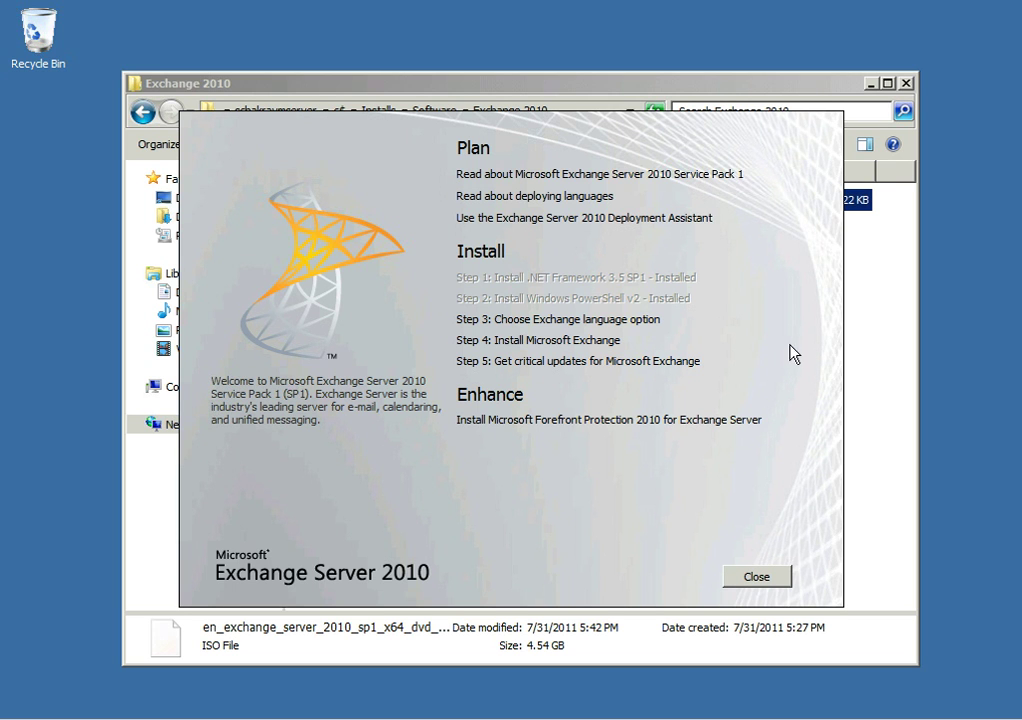
Choose to install only the languages included on the DVD
{"action": "left_click", "coordinate": [585, 321]}
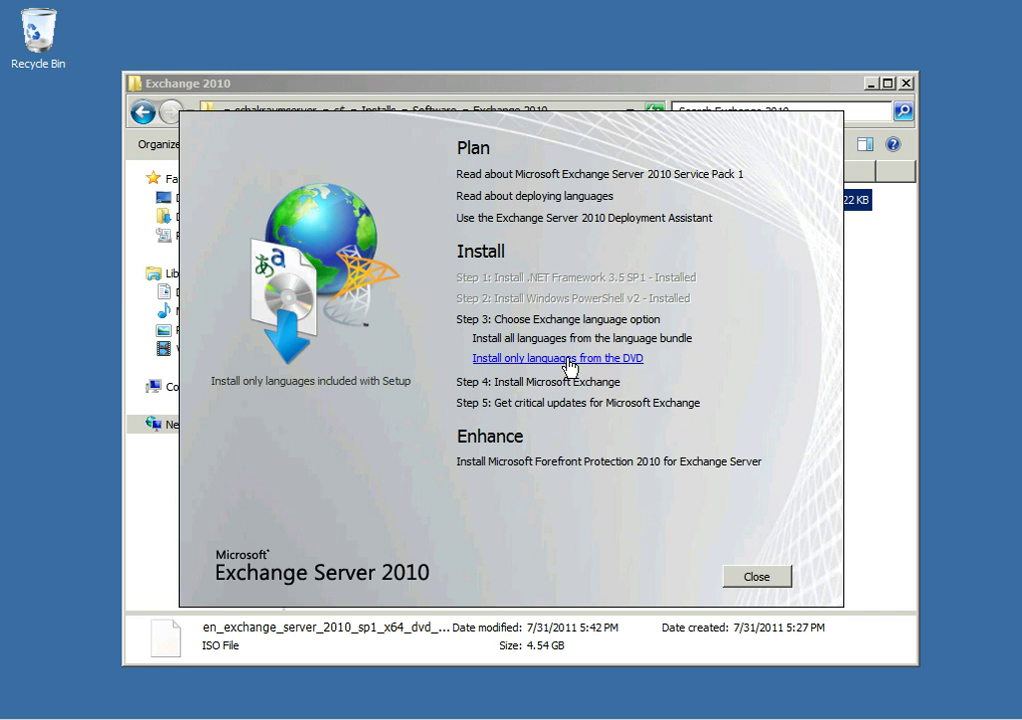
{"action": "left_click", "coordinate": [600, 360]}
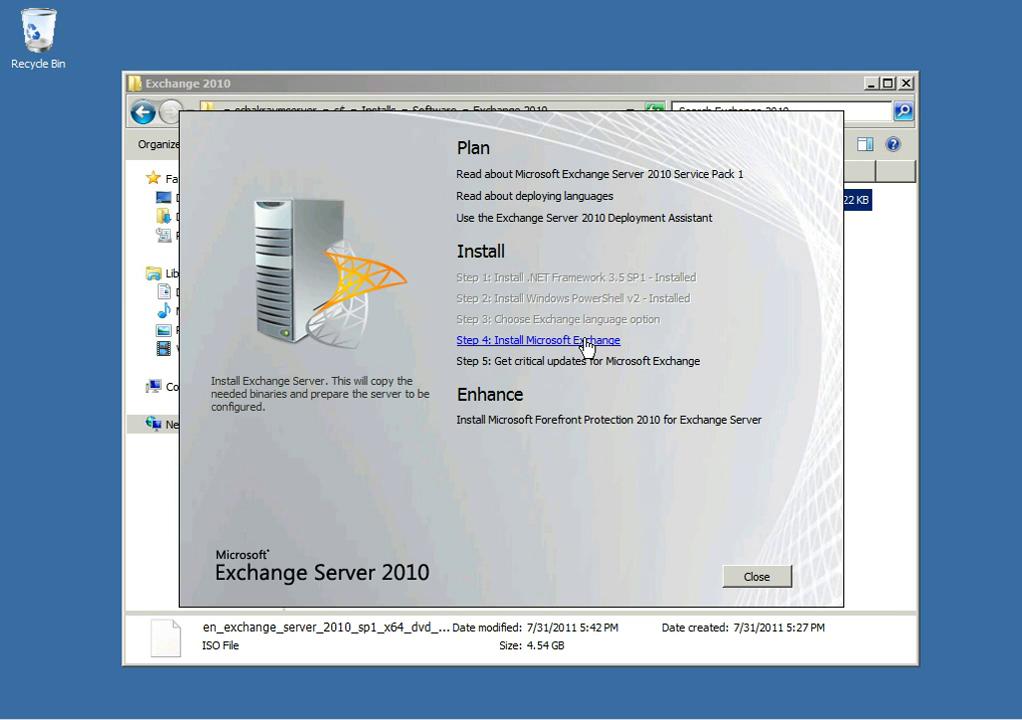
Start Step 4, accept the license terms, and set error reporting to No
{"action": "left_click", "coordinate": [583, 341]}
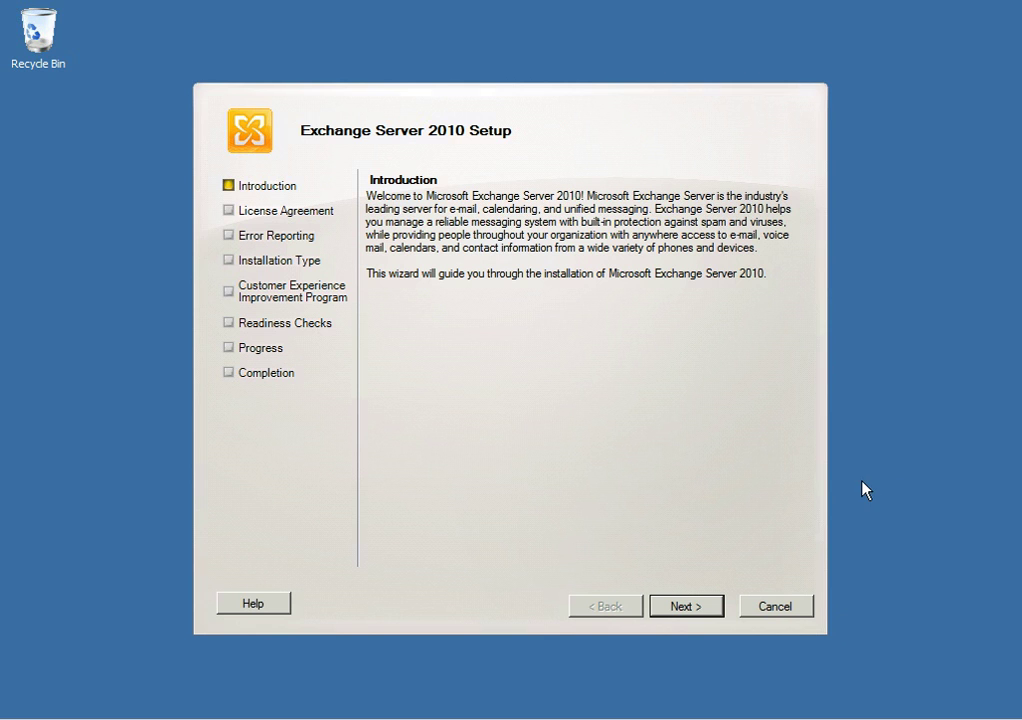
{"action": "left_click", "coordinate": [698, 610]}
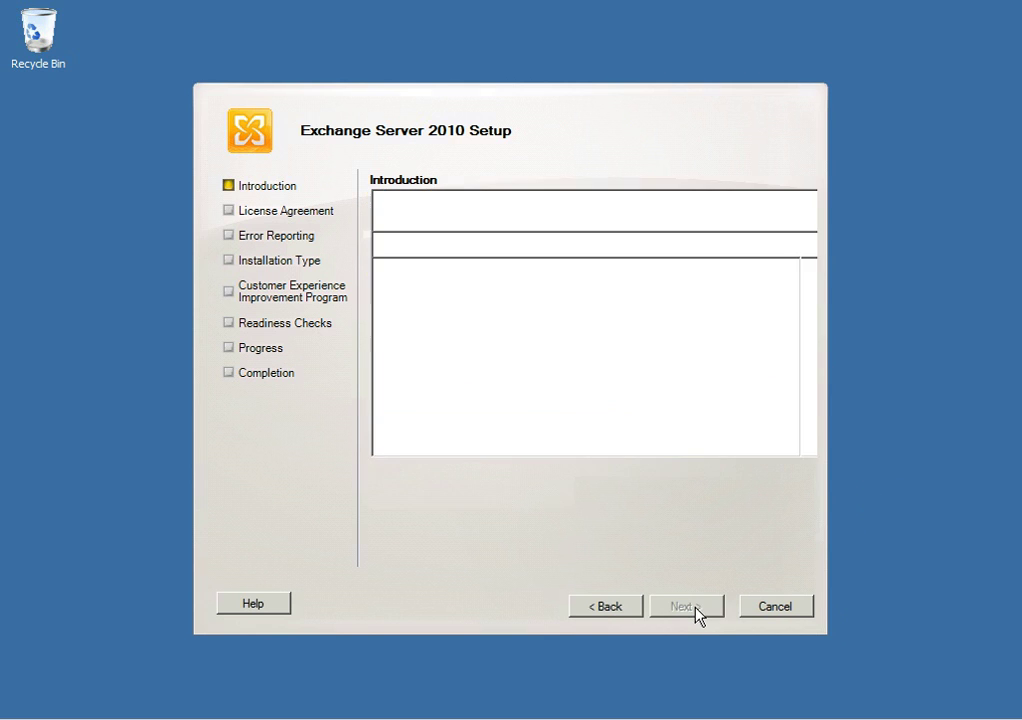
{"action": "left_click", "coordinate": [510, 476]}
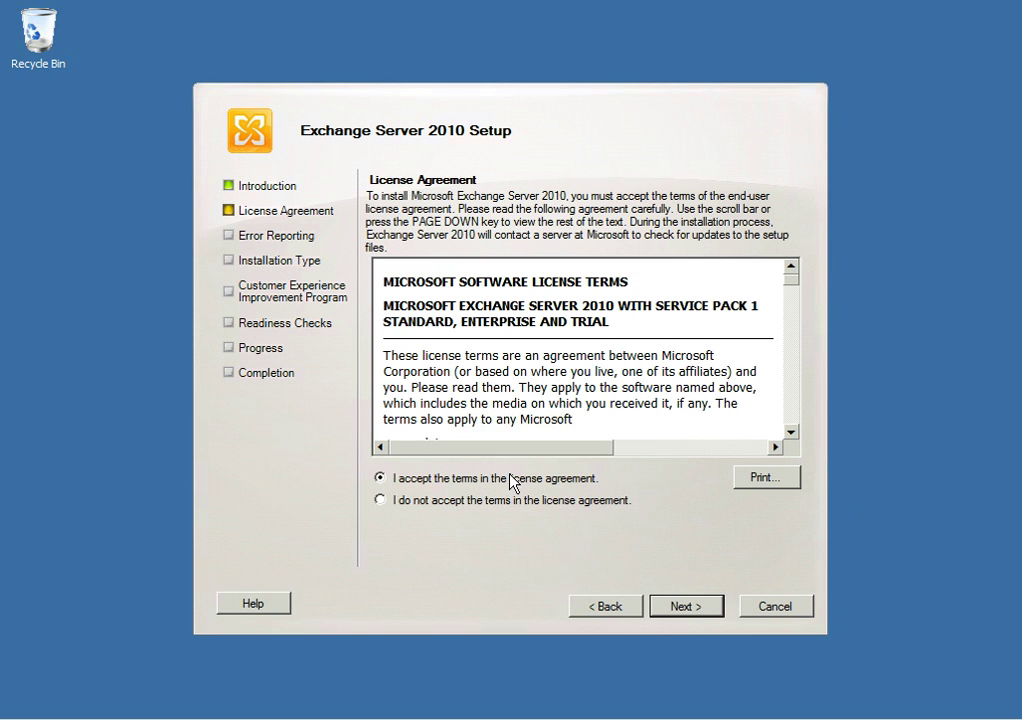
{"action": "left_click", "coordinate": [701, 610]}
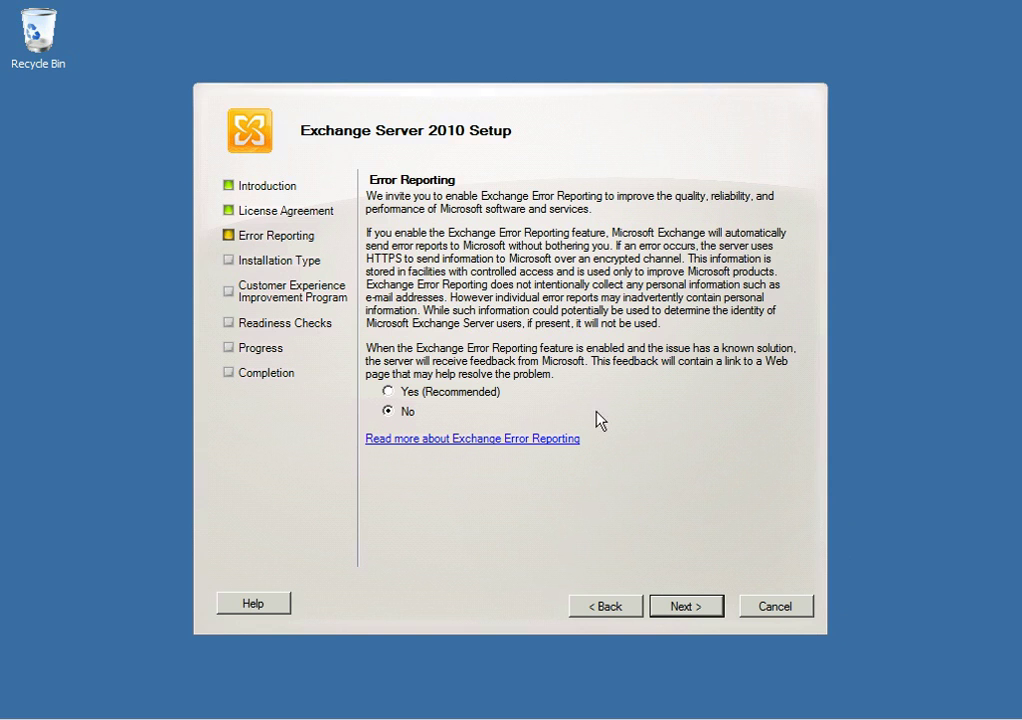
{"action": "left_click", "coordinate": [450, 396]}
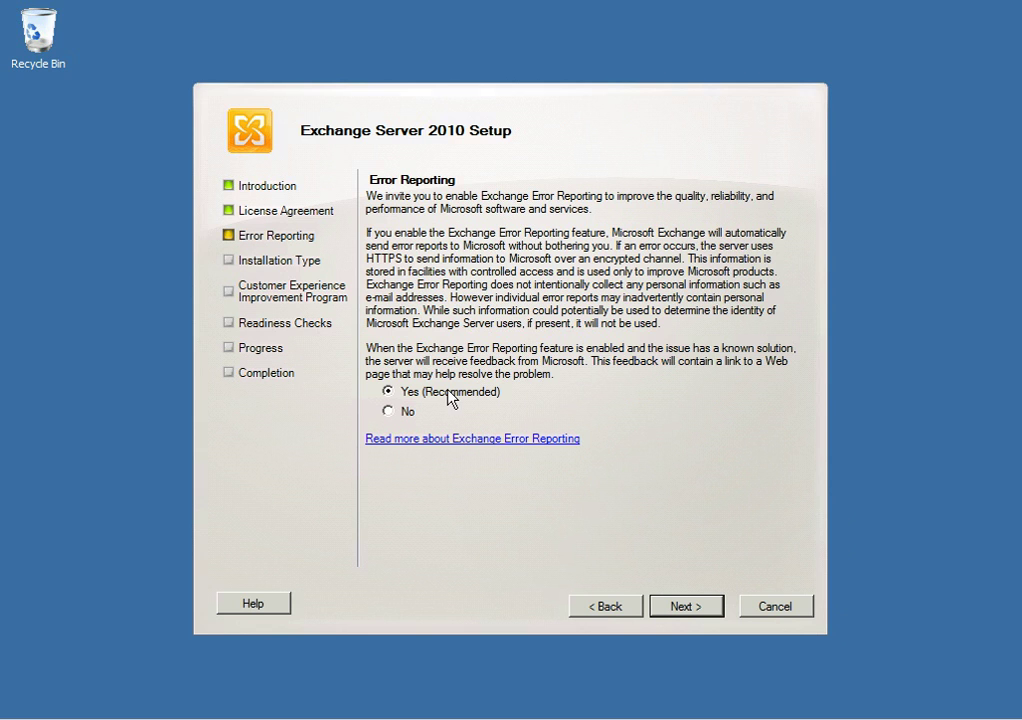
{"action": "left_click", "coordinate": [390, 412]}
{"action": "left_click", "coordinate": [697, 605]}
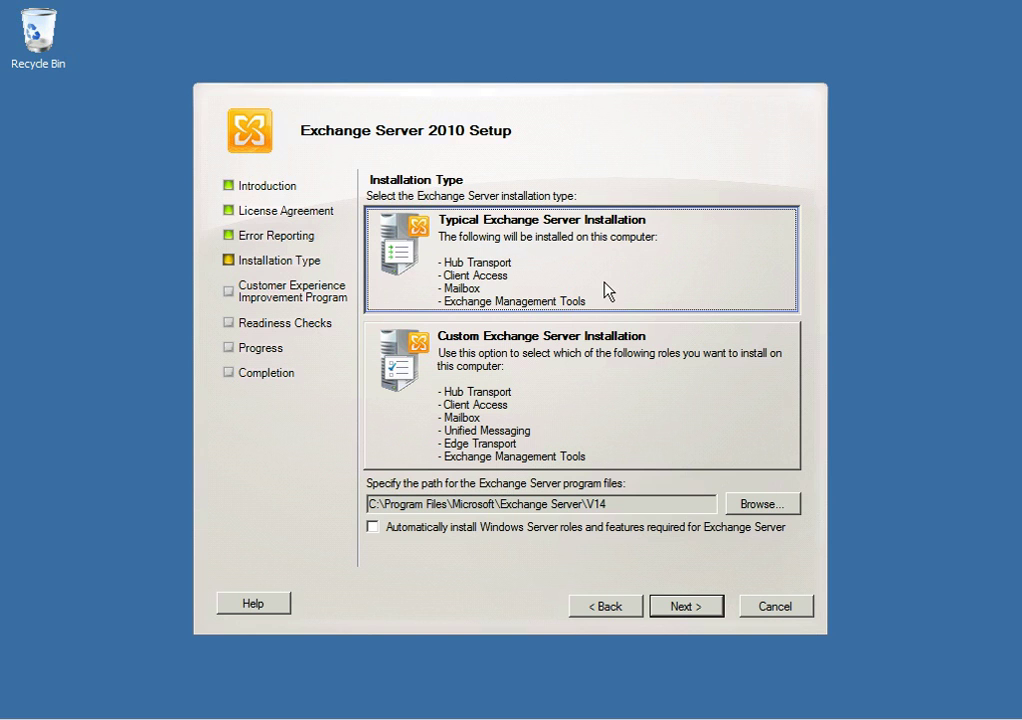
Select Custom Exchange Server Installation as the installation type
{"action": "left_click", "coordinate": [605, 396]}
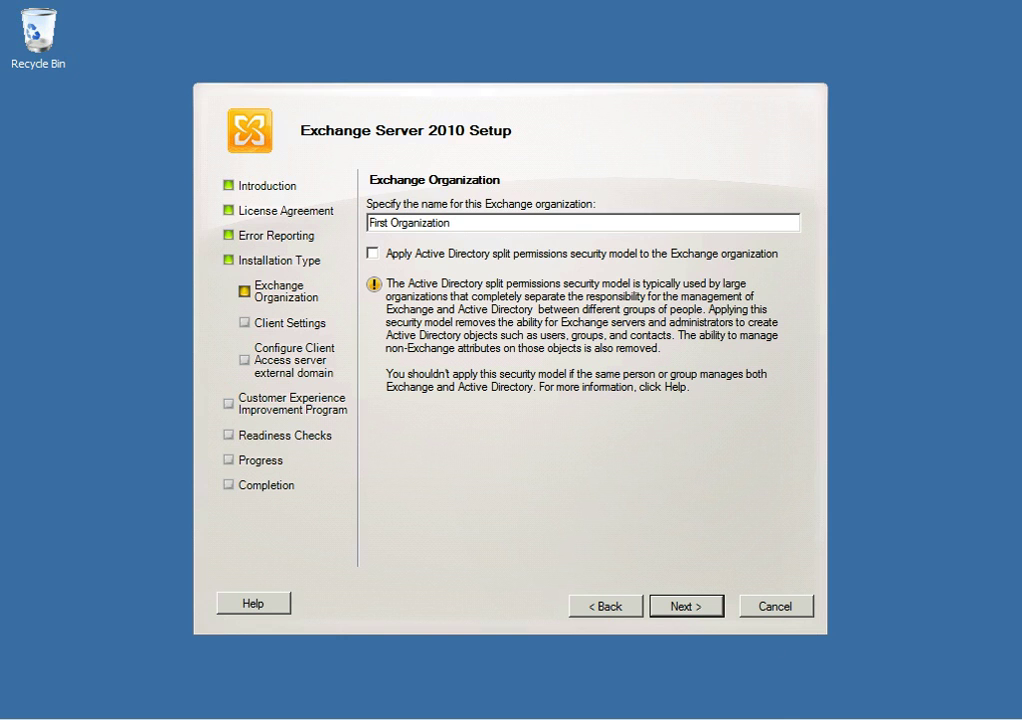
Keep First Organization as the organization name and leave Outlook 2003 client support at No
{"action": "key", "text": "Return"}
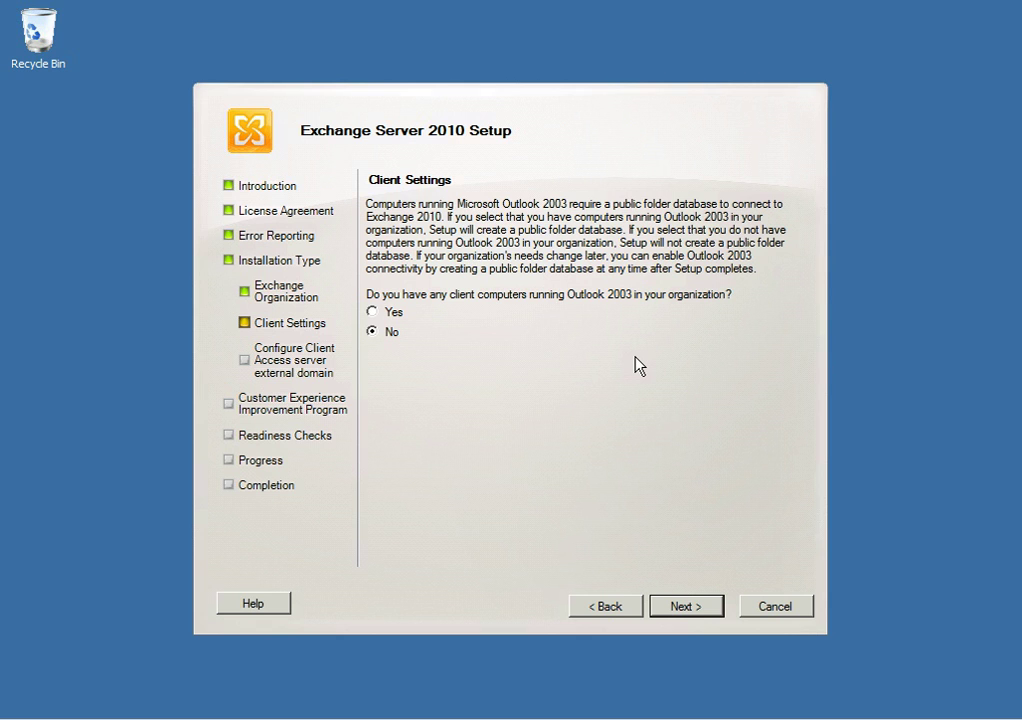
{"action": "left_click", "coordinate": [686, 606]}
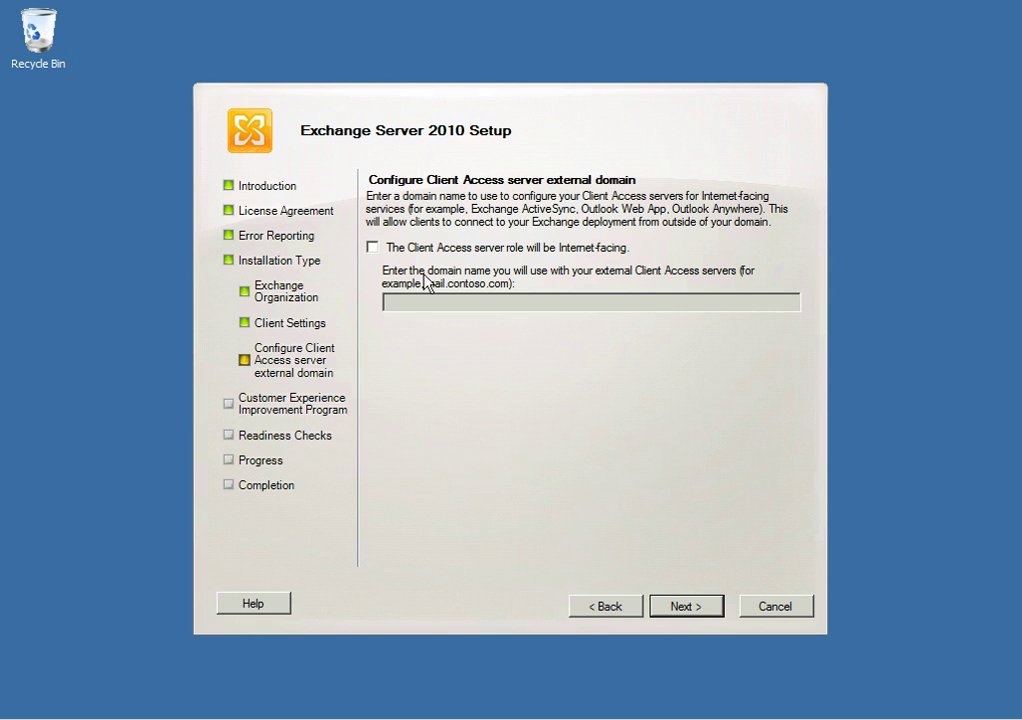
Make Client Access Internet-facing at insecurityinc.info, decline the CEIP, and run readiness checks
{"action": "left_click", "coordinate": [372, 248]}
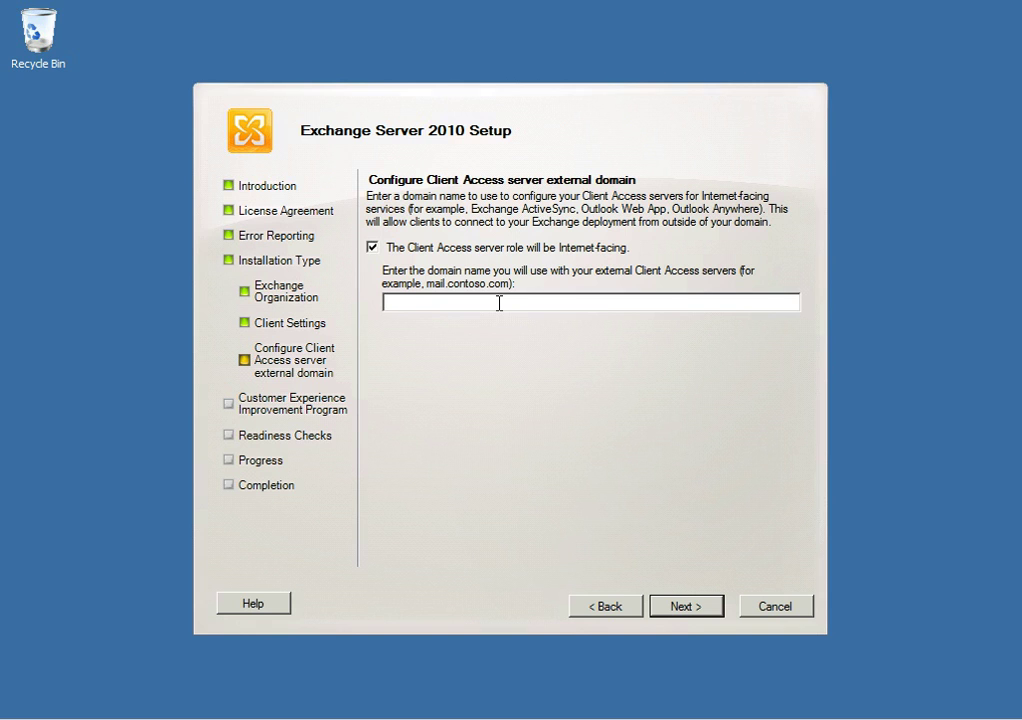
{"action": "type", "text": "insecurityinc.info"}
{"action": "left_click", "coordinate": [688, 606]}
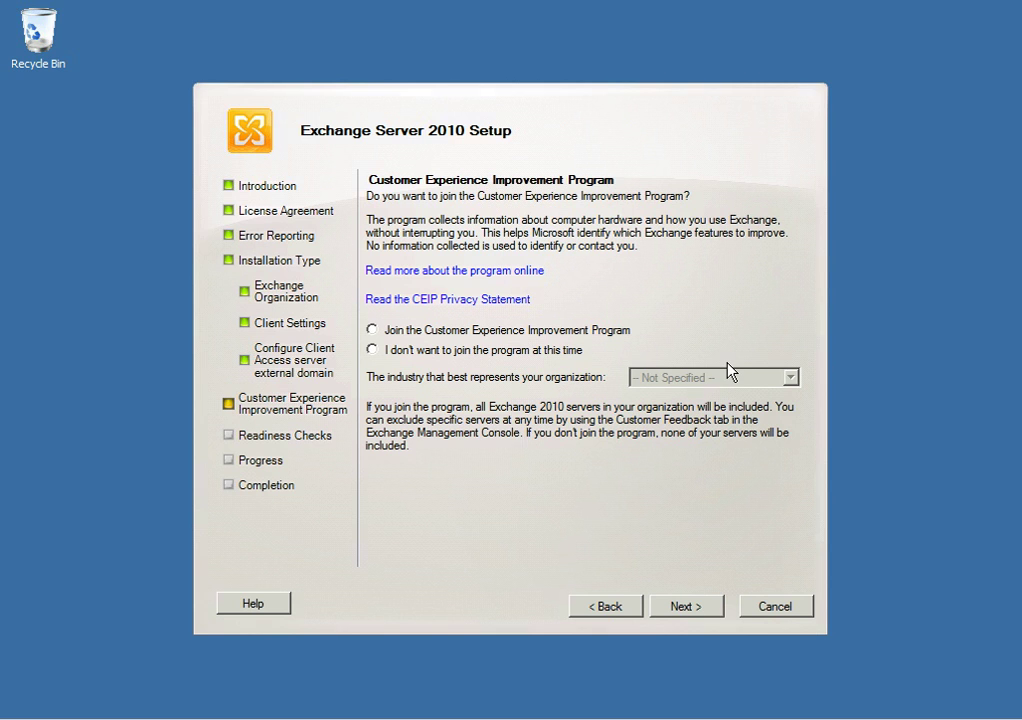
{"action": "left_click", "coordinate": [373, 350]}
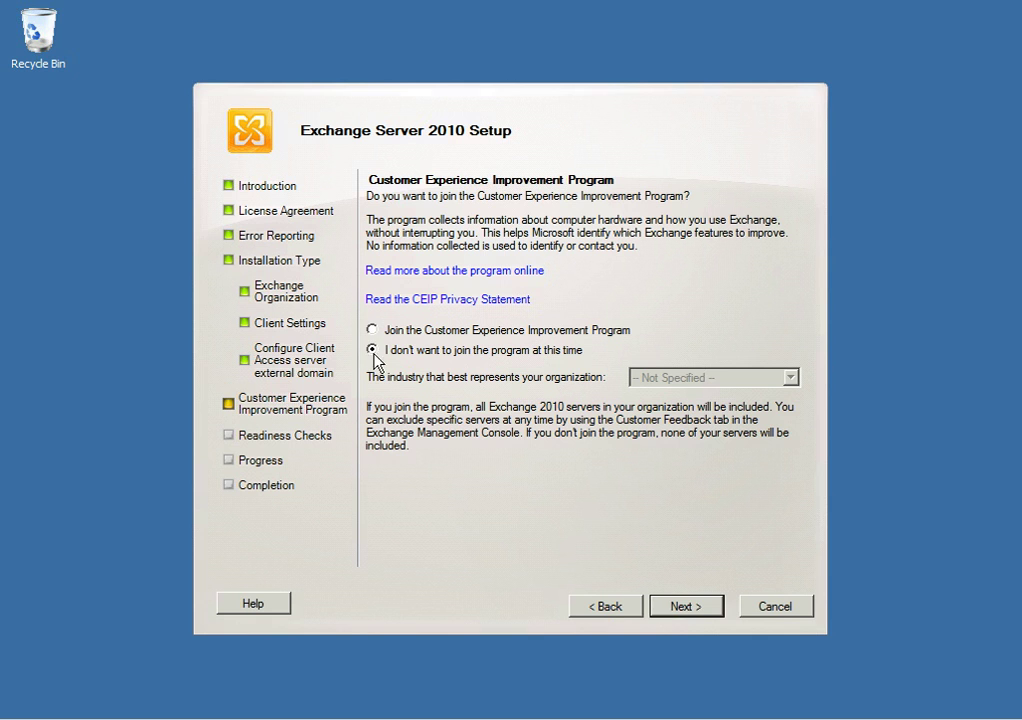
{"action": "left_click", "coordinate": [693, 610]}
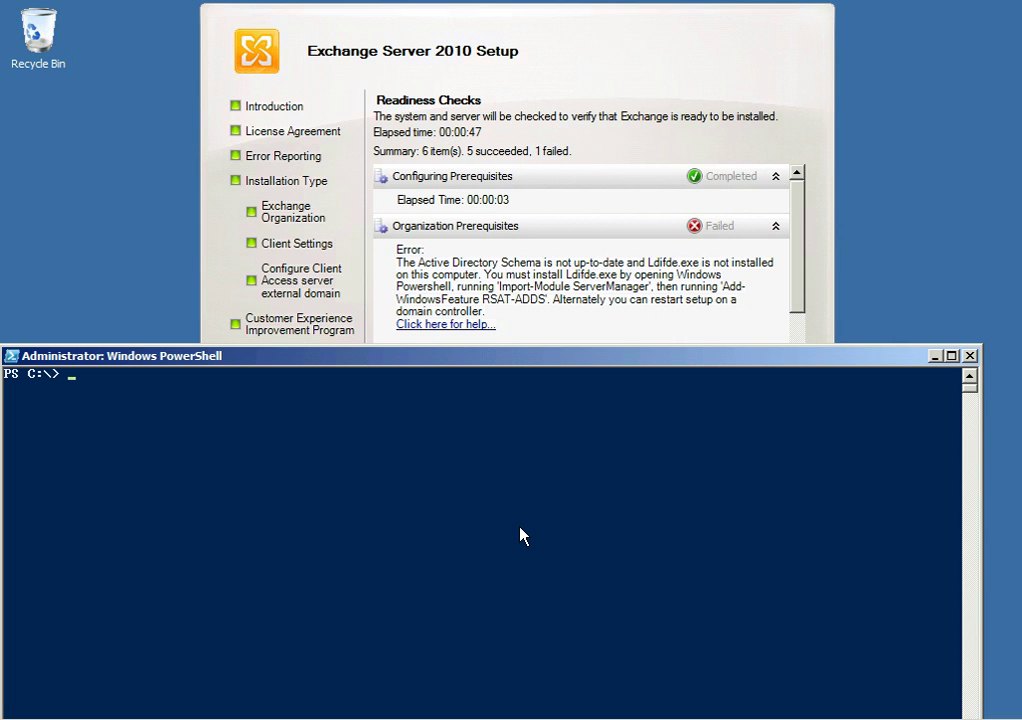
Run Import-Module servermanager in PowerShell
{"action": "left_click", "coordinate": [511, 507]}
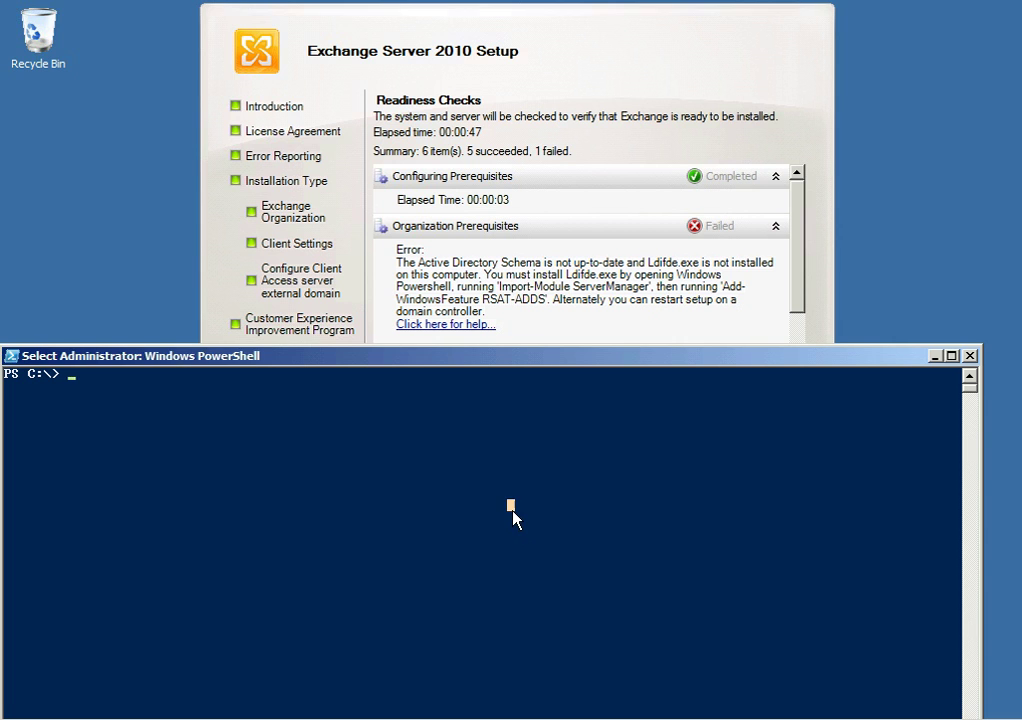
{"action": "type", "text": "impor"}
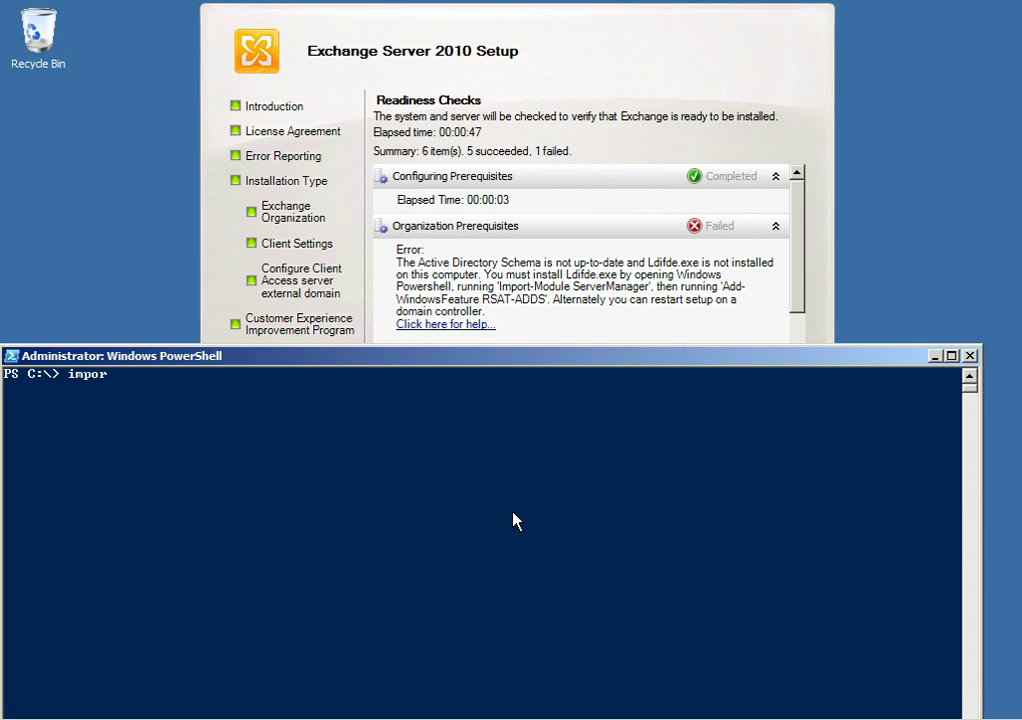
{"action": "type", "text": "t-mod"}
{"action": "key", "text": "Tab"}
{"action": "type", "text": "servermanager"}
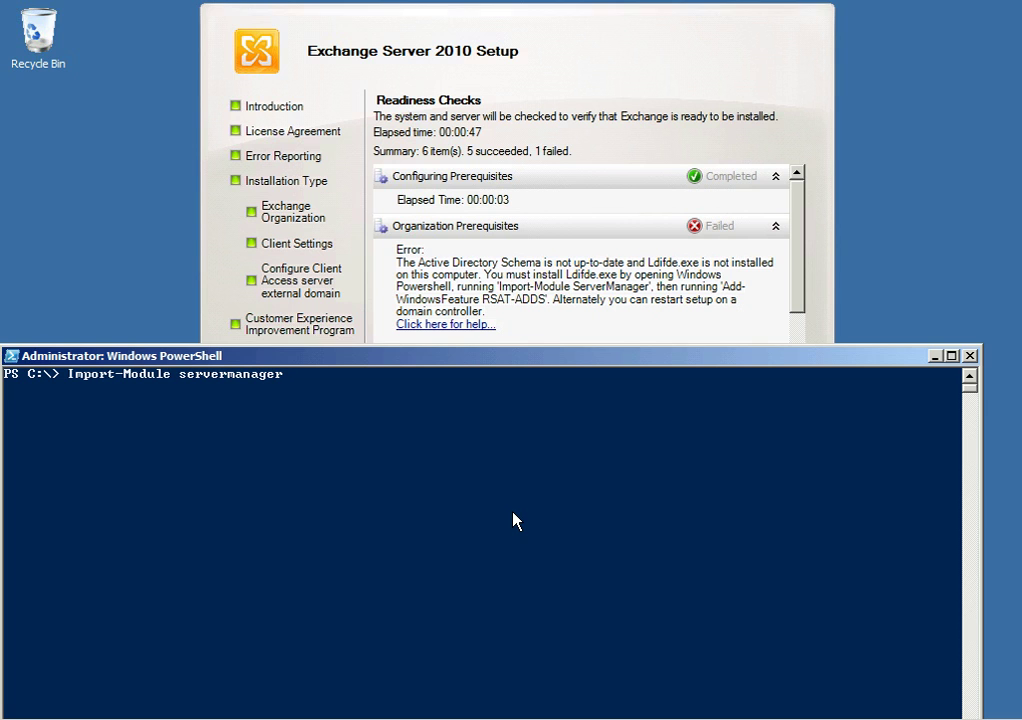
{"action": "key", "text": "Return"}
Run Add-WindowsFeature rsat-adds to install the AD DS management tools
{"action": "left_click", "coordinate": [664, 543]}
{"action": "type", "text": "add-windowsfea"}
{"action": "key", "text": "Tab"}
{"action": "type", "text": "r"}
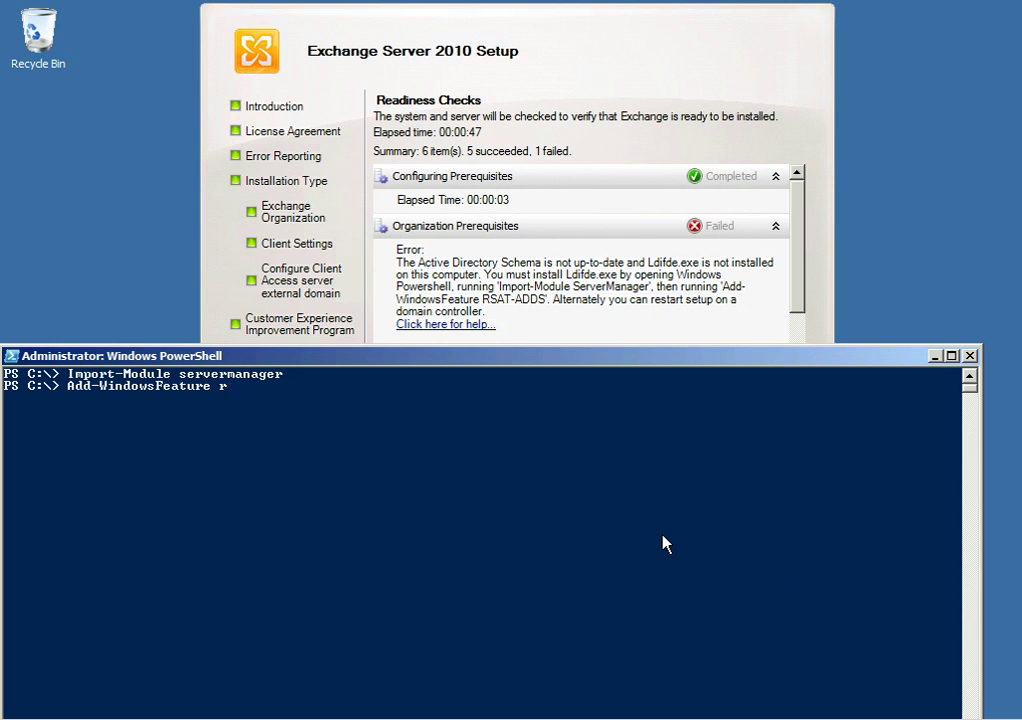
{"action": "type", "text": "sat-adds"}
{"action": "left_click", "coordinate": [421, 493]}
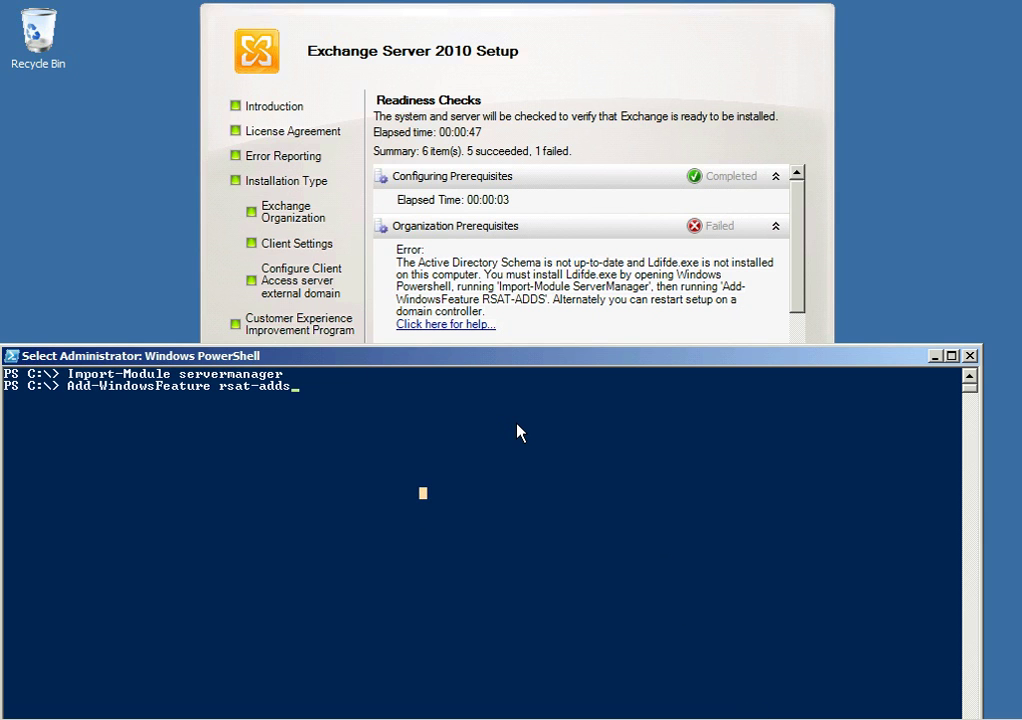
{"action": "key", "text": "Escape"}
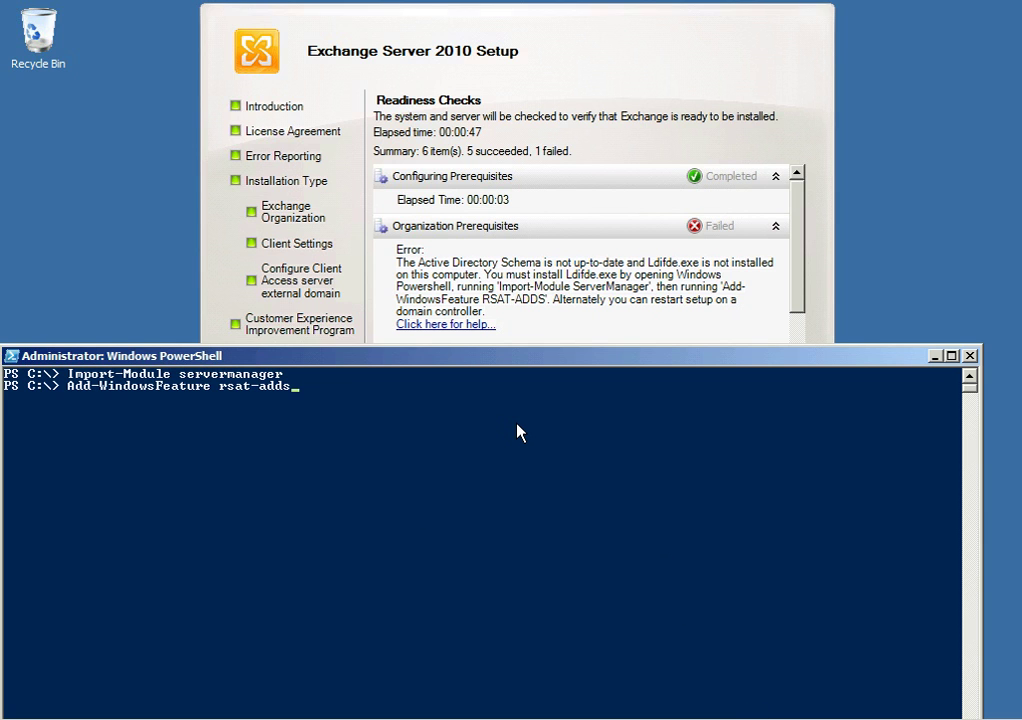
{"action": "key", "text": "Return"}
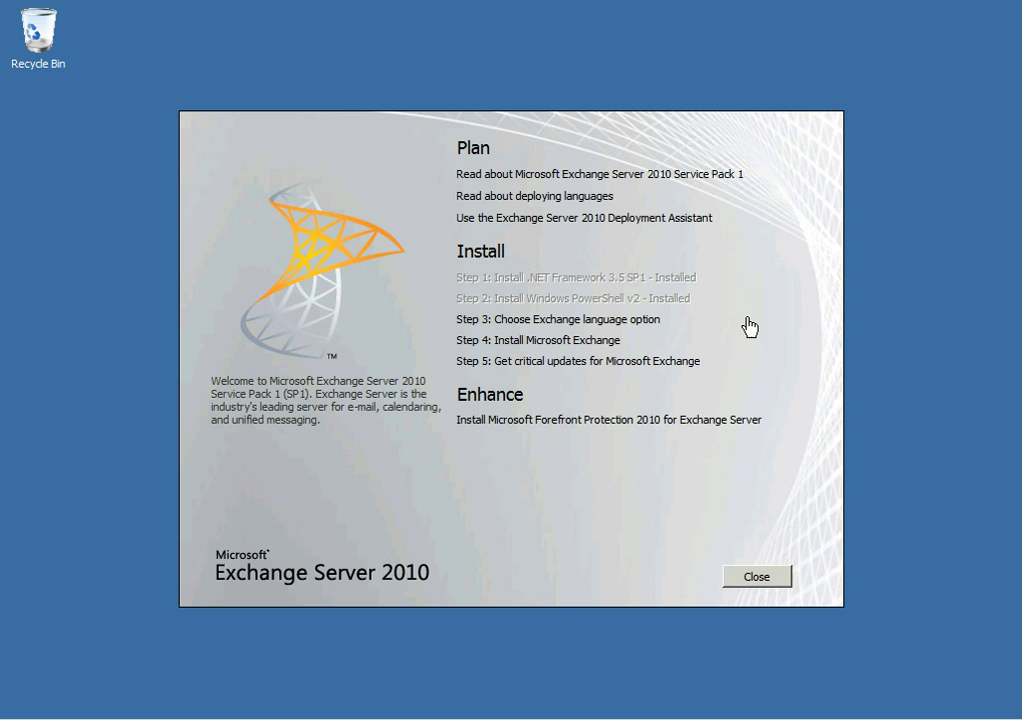
Reselect DVD-only languages and relaunch Step 4: Install Microsoft Exchange
{"action": "left_click", "coordinate": [648, 321]}
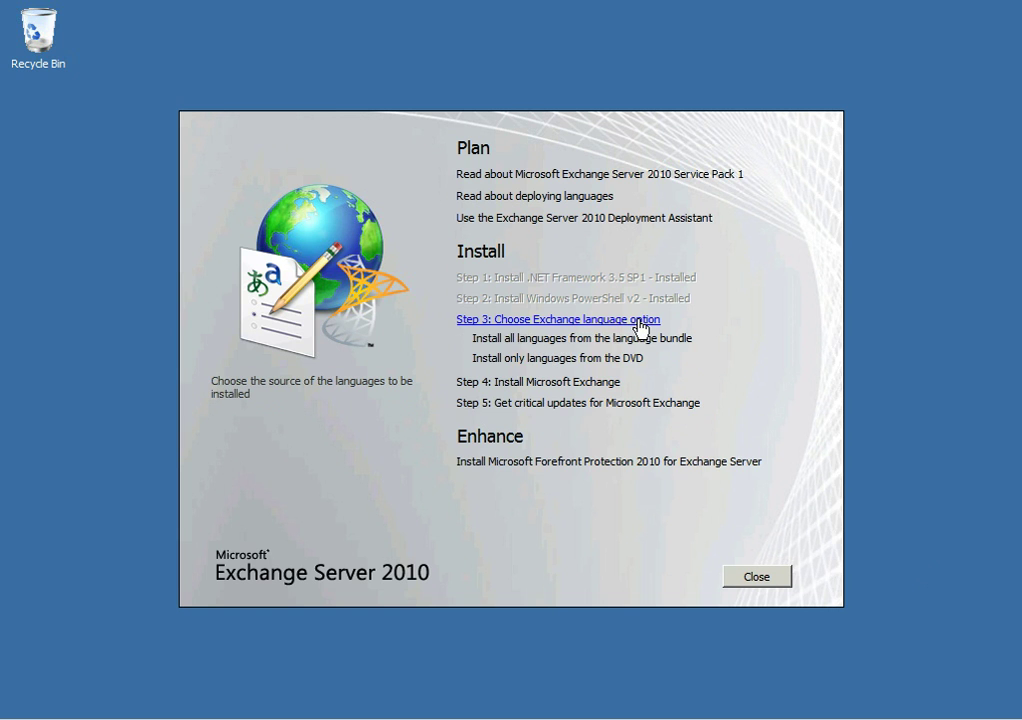
{"action": "left_click", "coordinate": [592, 360]}
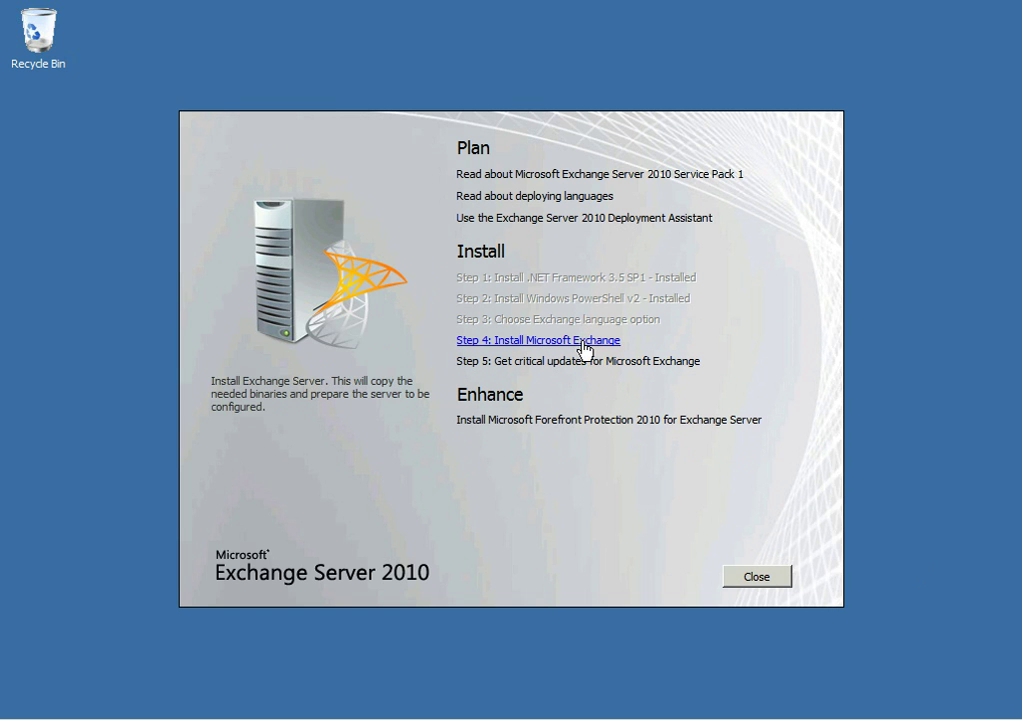
{"action": "left_click", "coordinate": [584, 341]}
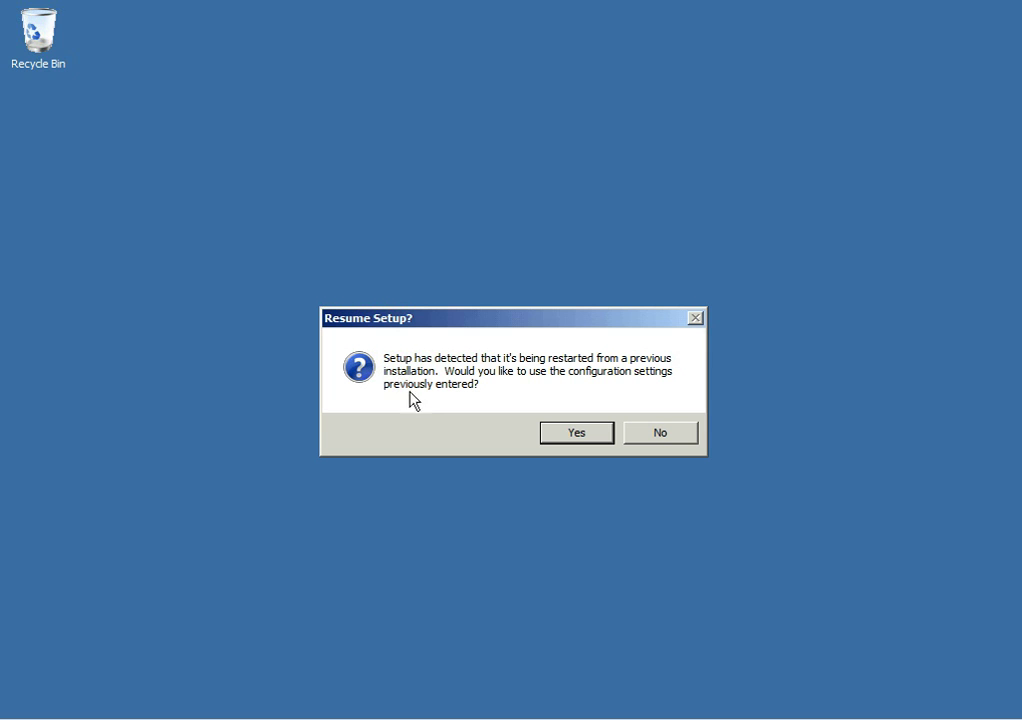
Resume setup with the previously entered configuration settings and let it complete
{"action": "left_click", "coordinate": [577, 433]}
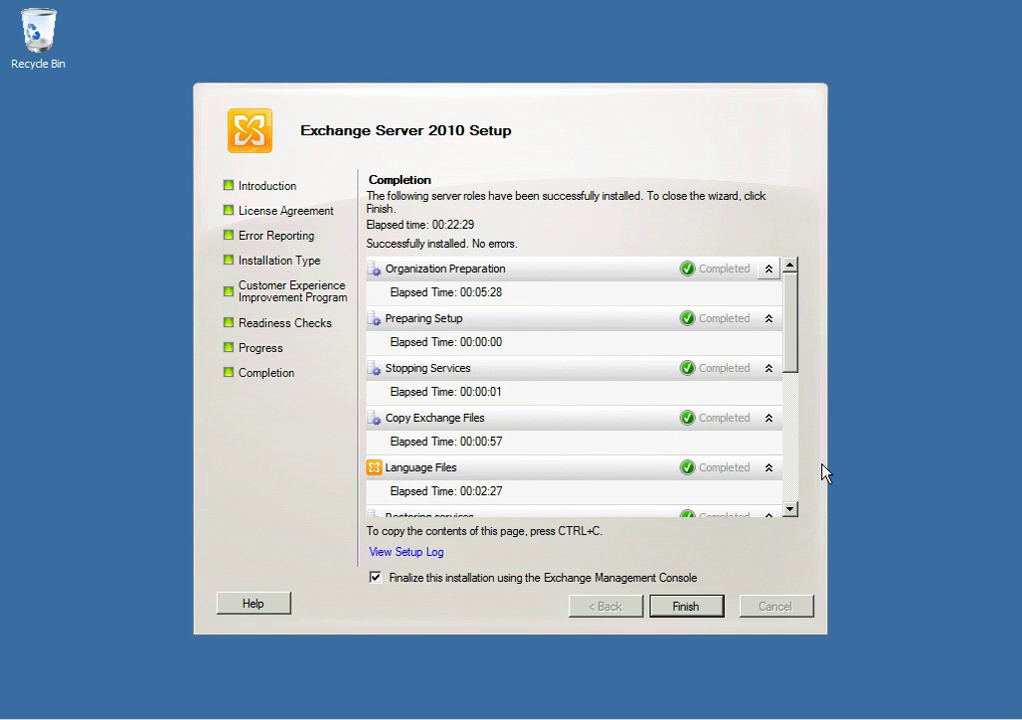
Review the installed roles list and finish setup with 'Finalize this installation' checked
{"action": "scroll", "coordinate": [790, 510], "scroll_direction": "down", "scroll_amount": 10}
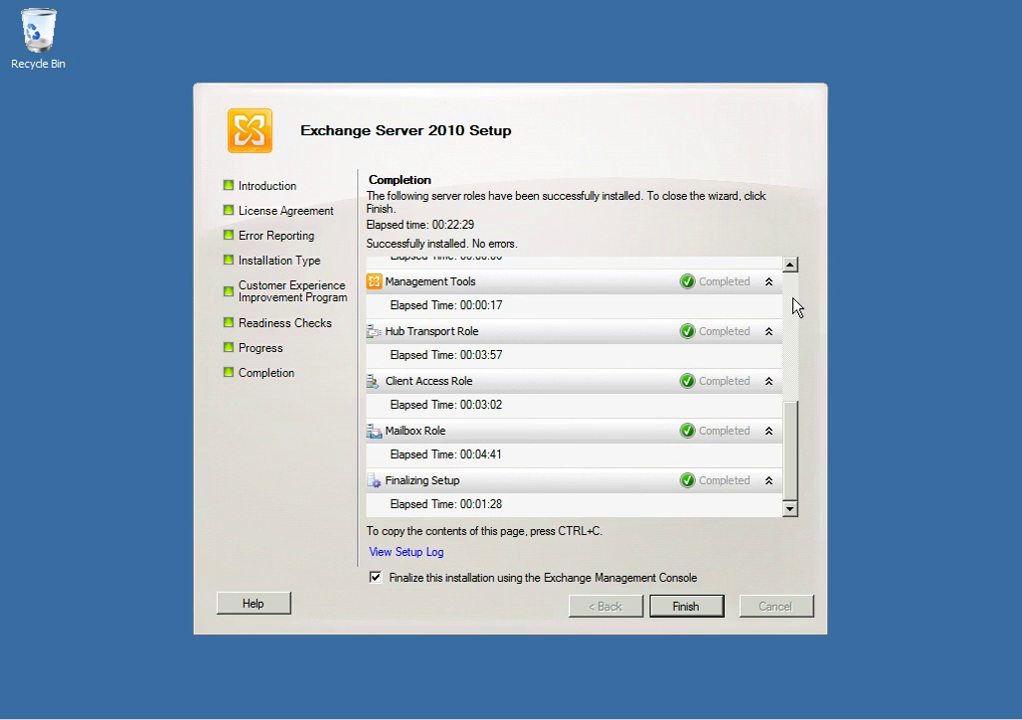
{"action": "left_click_drag", "start_coordinate": [789, 484], "coordinate": [817, 285]}
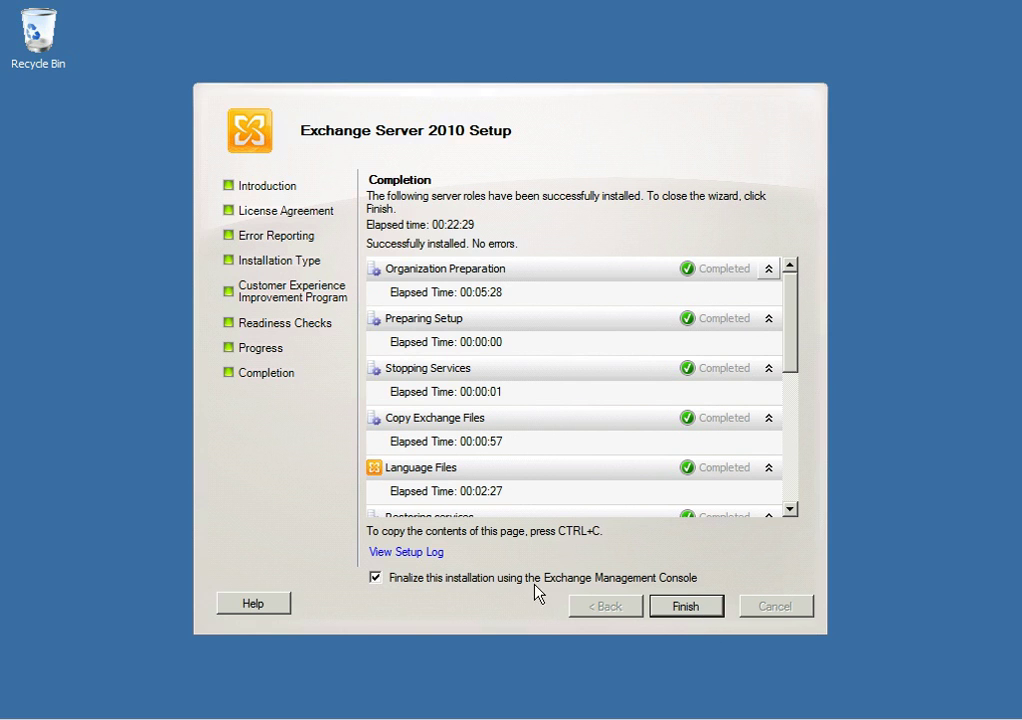
{"action": "left_click", "coordinate": [686, 606]}
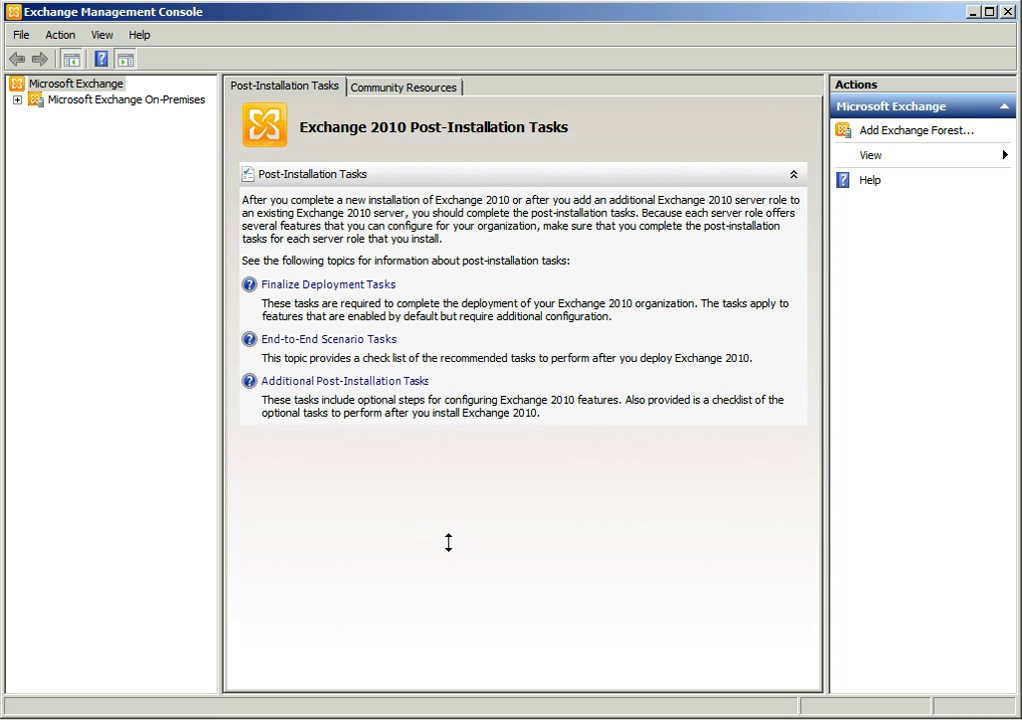
Show the on-premises Organization Configuration Mailbox node listing the ABC-EXCH-1 mailbox database
{"action": "left_click", "coordinate": [90, 123]}
{"action": "left_click", "coordinate": [66, 100]}
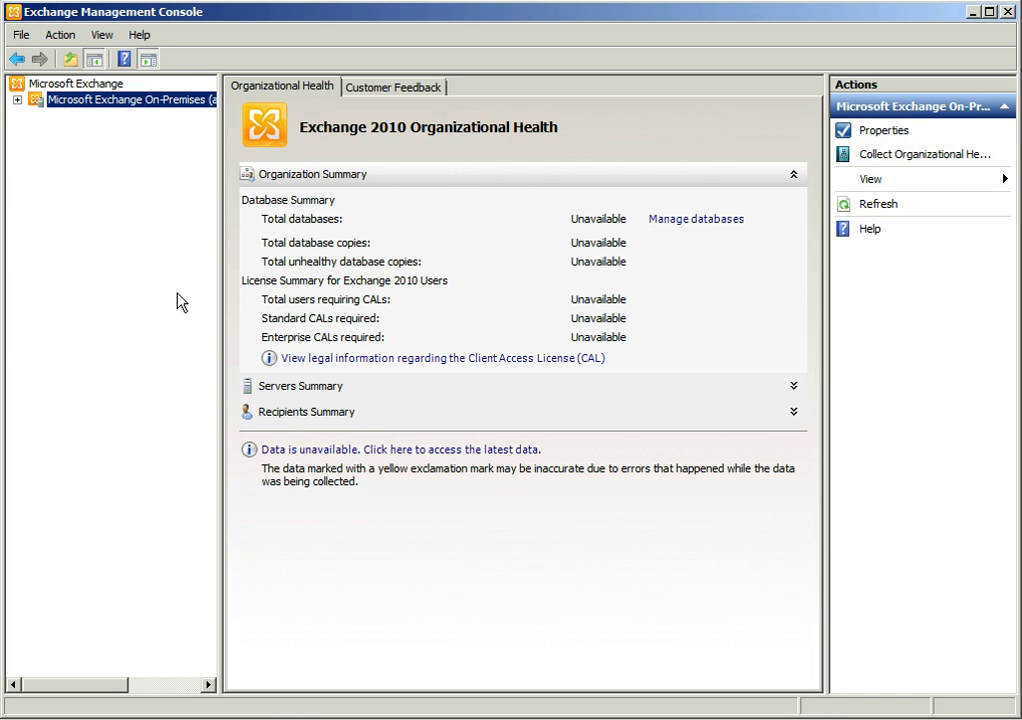
{"action": "left_click", "coordinate": [17, 100]}
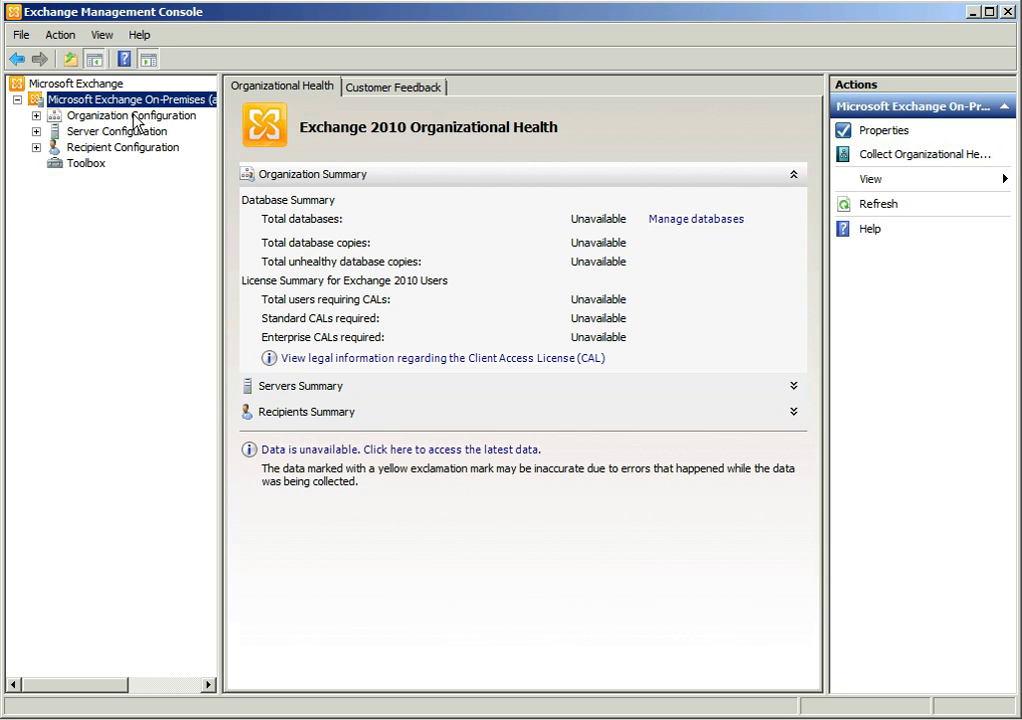
{"action": "left_click", "coordinate": [36, 116]}
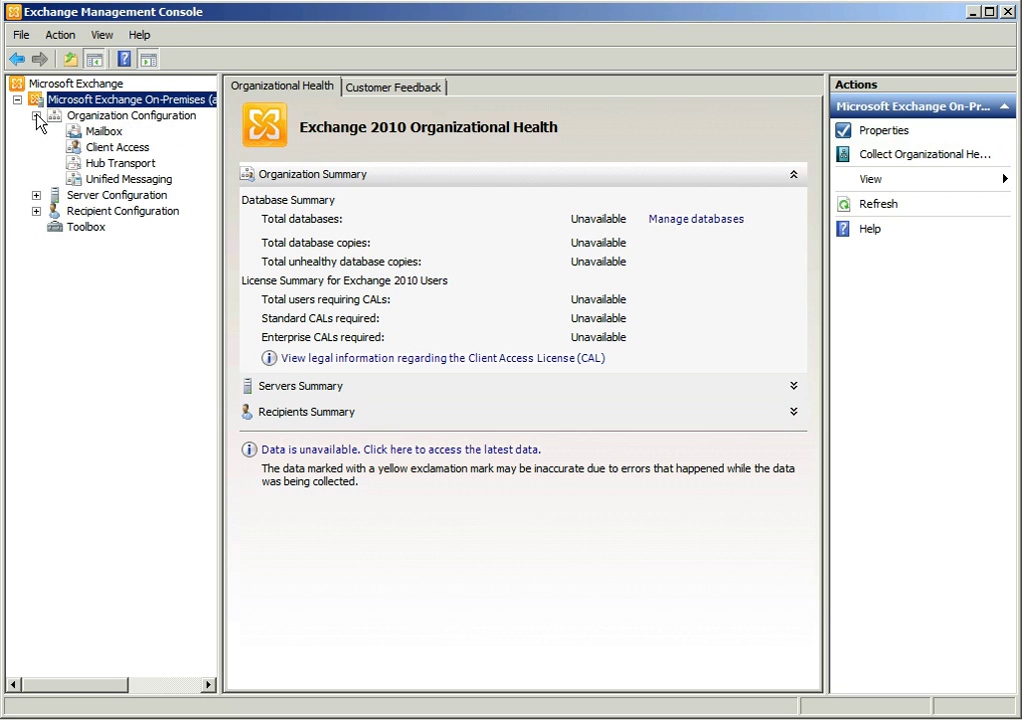
{"action": "left_click", "coordinate": [118, 133]}
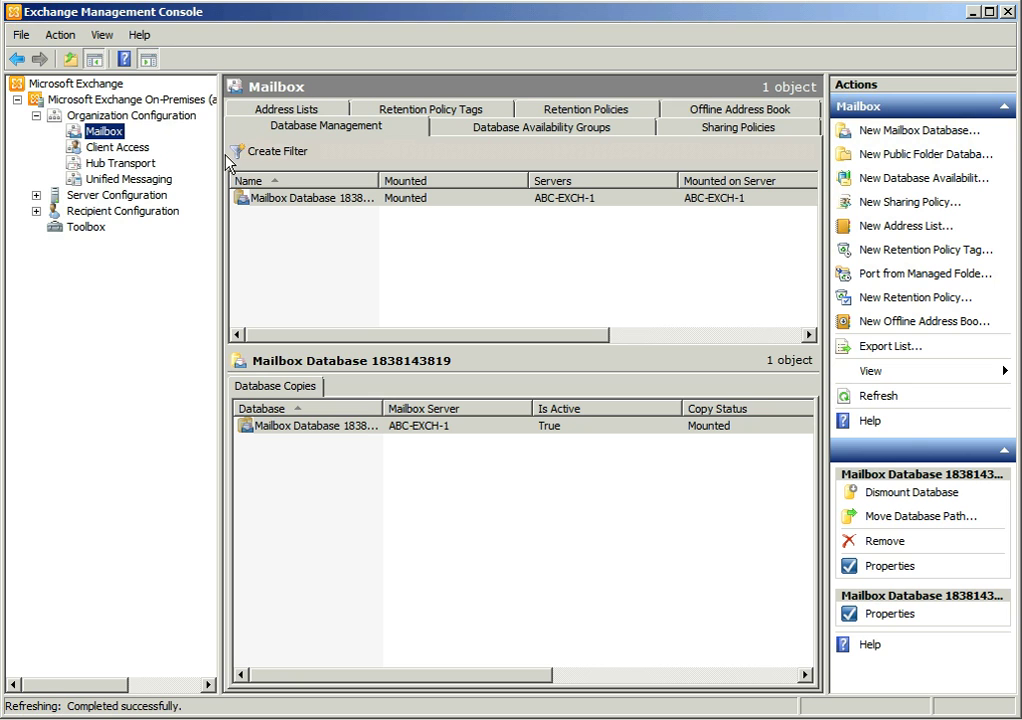
Add an Exchange Online forest with the friendly name 'DemoTest'
{"action": "right_click", "coordinate": [88, 88]}
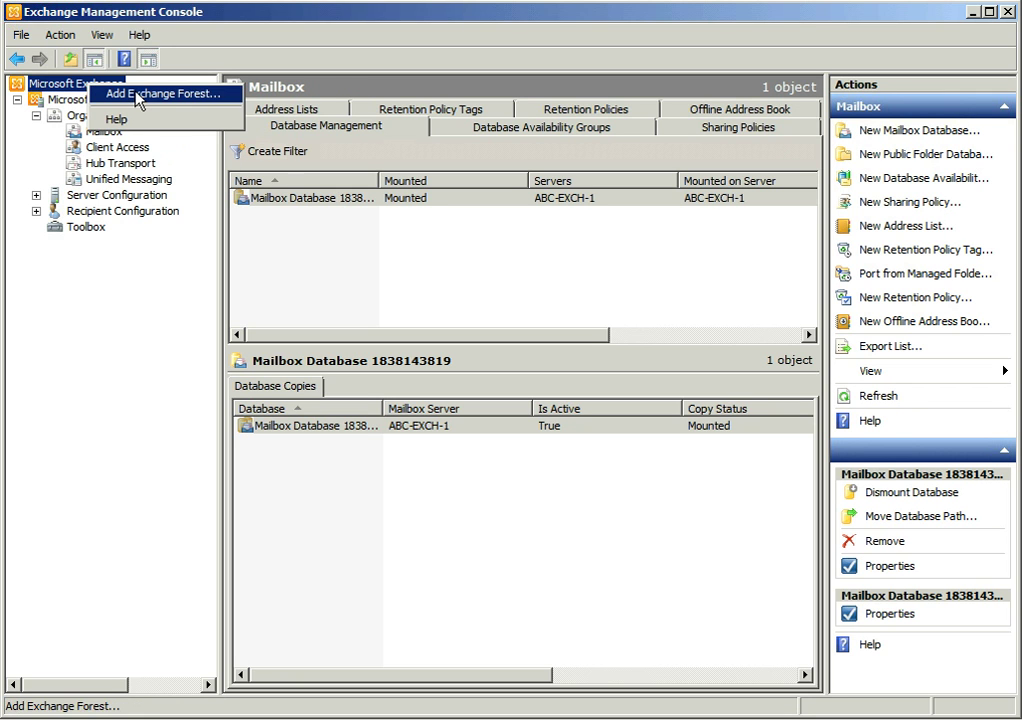
{"action": "left_click", "coordinate": [137, 94]}
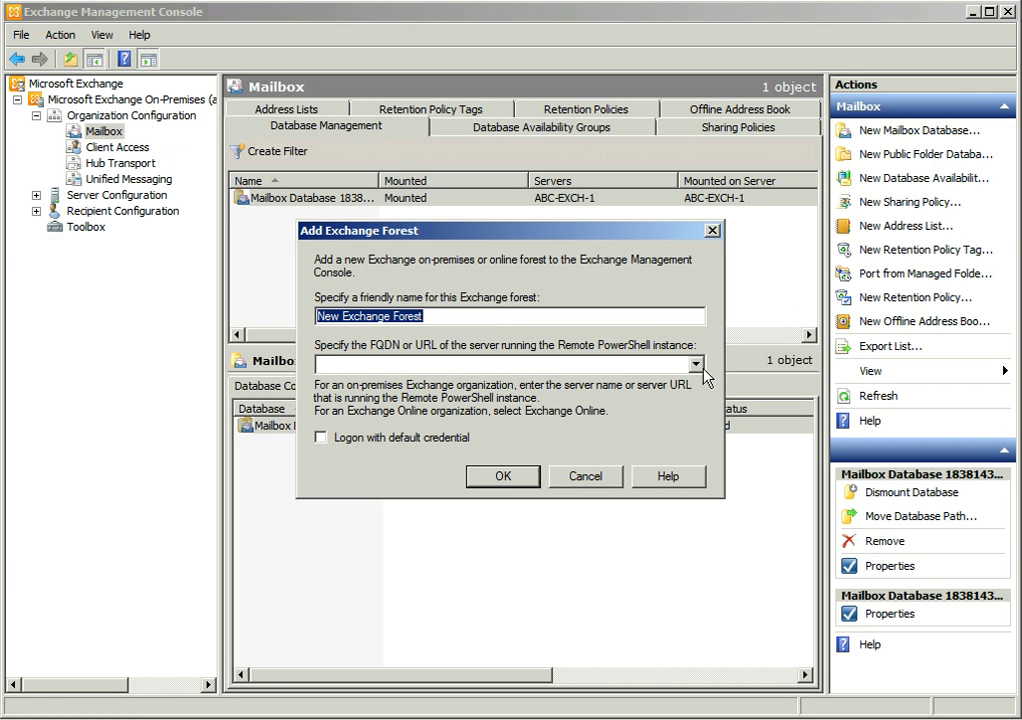
{"action": "left_click", "coordinate": [697, 366]}
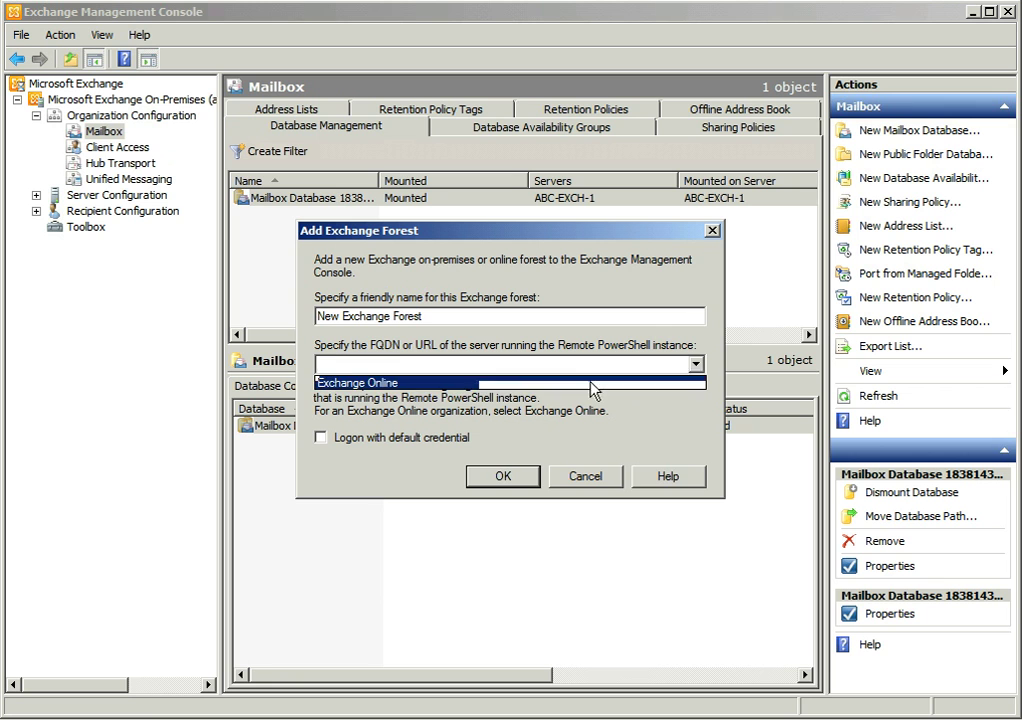
{"action": "left_click", "coordinate": [577, 383]}
{"action": "left_click_drag", "start_coordinate": [455, 316], "coordinate": [250, 330]}
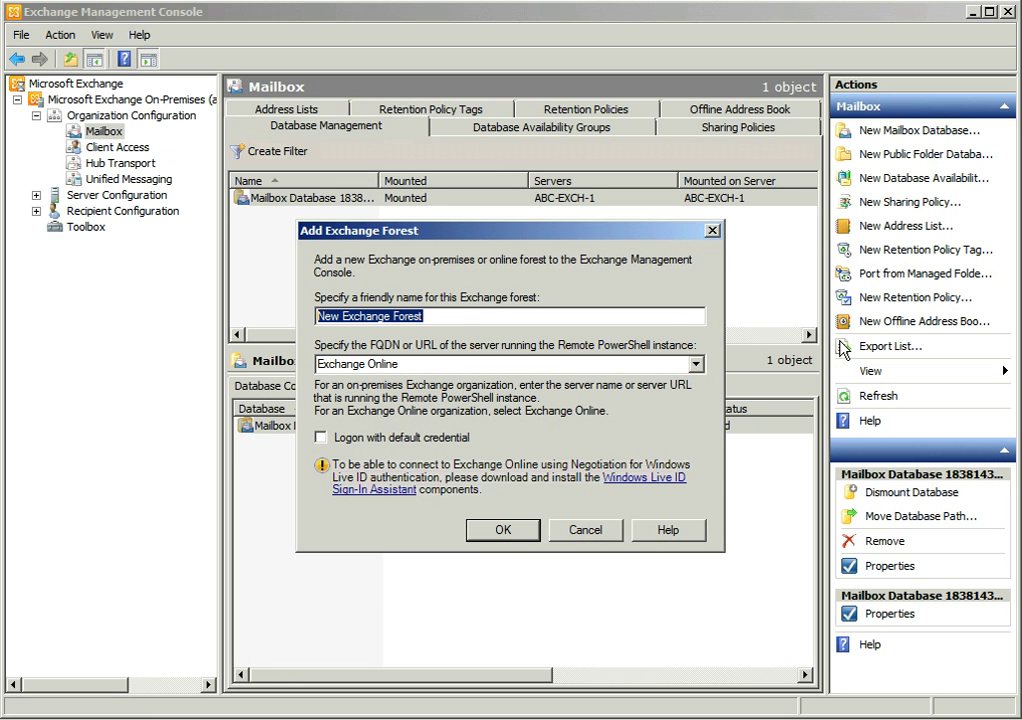
{"action": "type", "text": "D"}
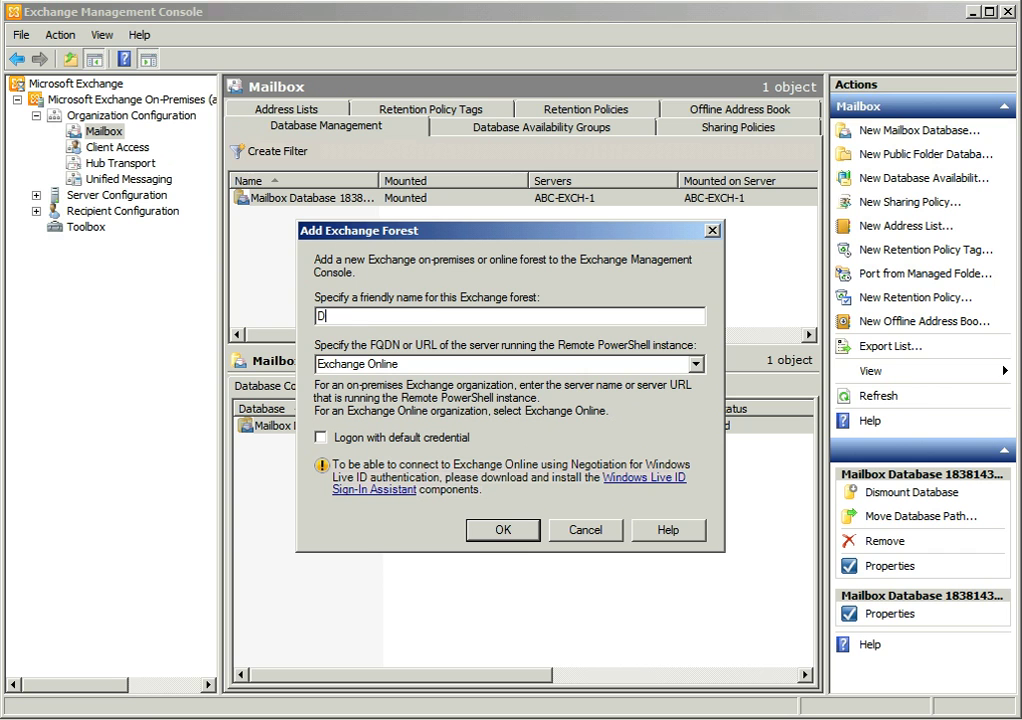
{"action": "type", "text": "emoTest"}
{"action": "left_click", "coordinate": [503, 532]}
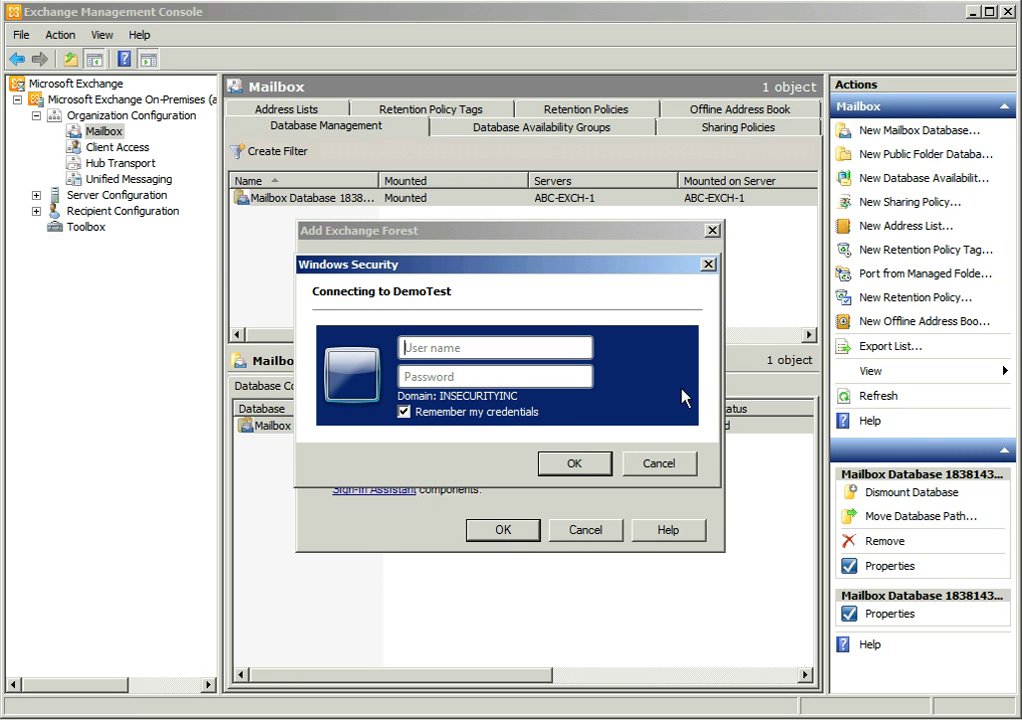
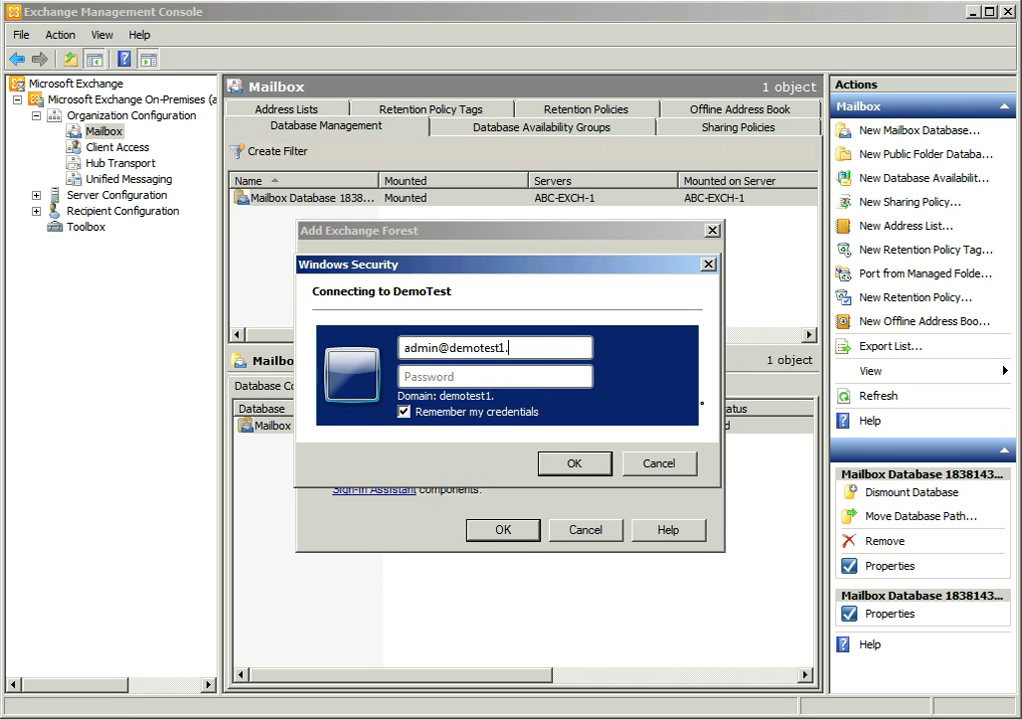
Sign in to DemoTest with the Exchange Online admin's onmicrosoft.com user name and password
{"action": "key", "text": "Tab"}
{"action": "type", "text": "••••••••••••"}
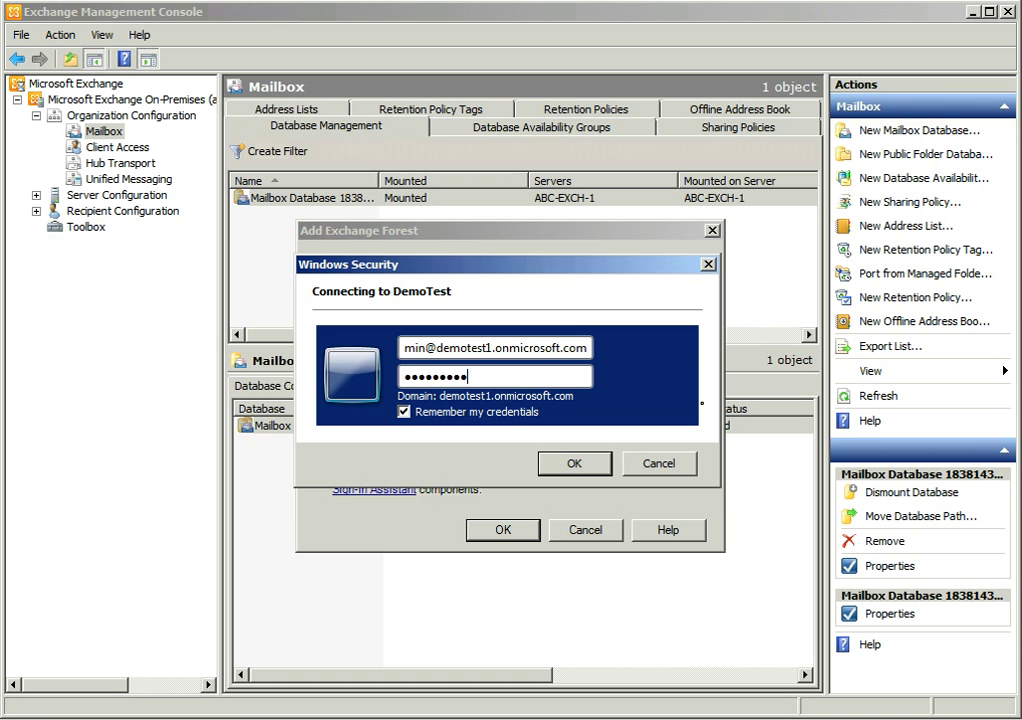
{"action": "key", "text": "Return"}
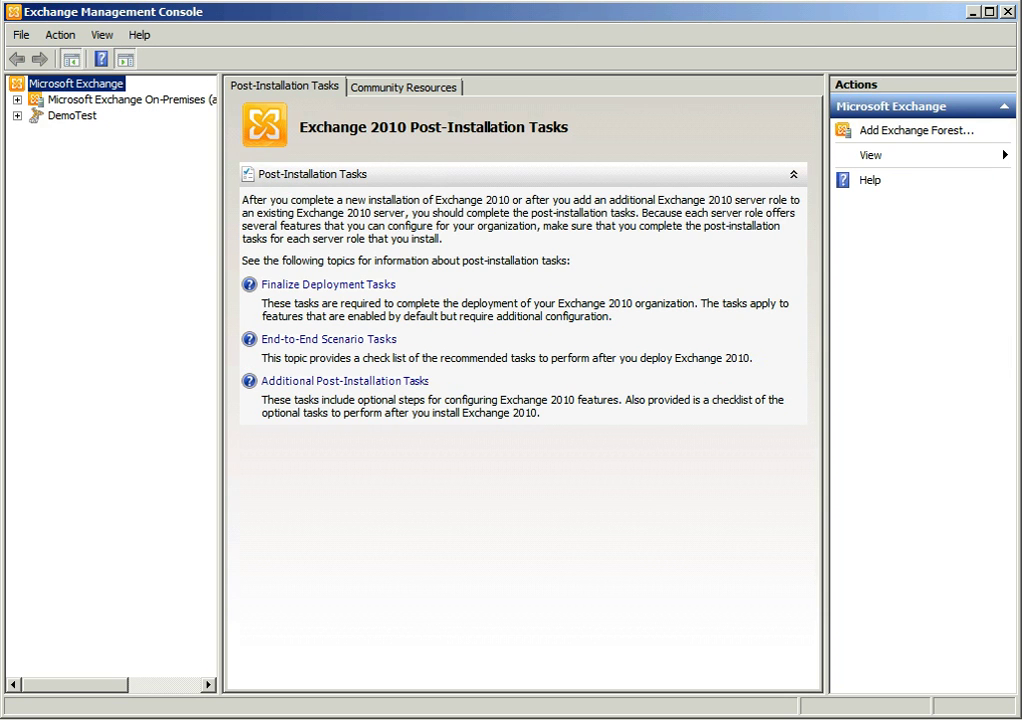
Open DemoTest's Recipient Configuration Mailbox node to list its six mailboxes
{"action": "left_click", "coordinate": [16, 116]}
{"action": "left_click", "coordinate": [72, 116]}
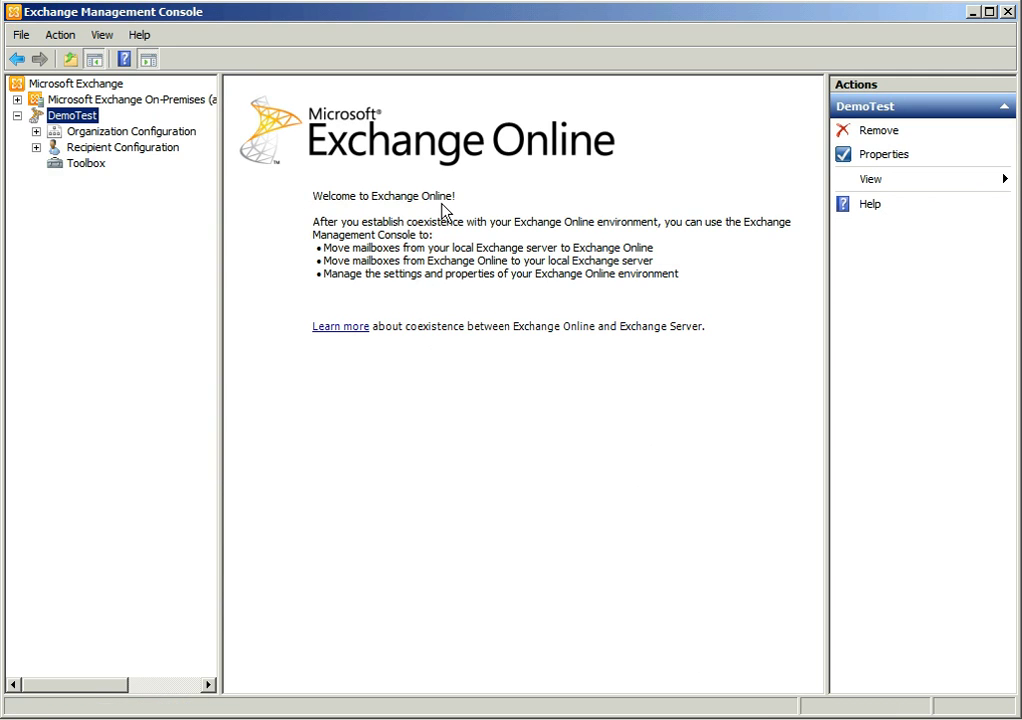
{"action": "left_click", "coordinate": [116, 150]}
{"action": "left_click", "coordinate": [35, 148]}
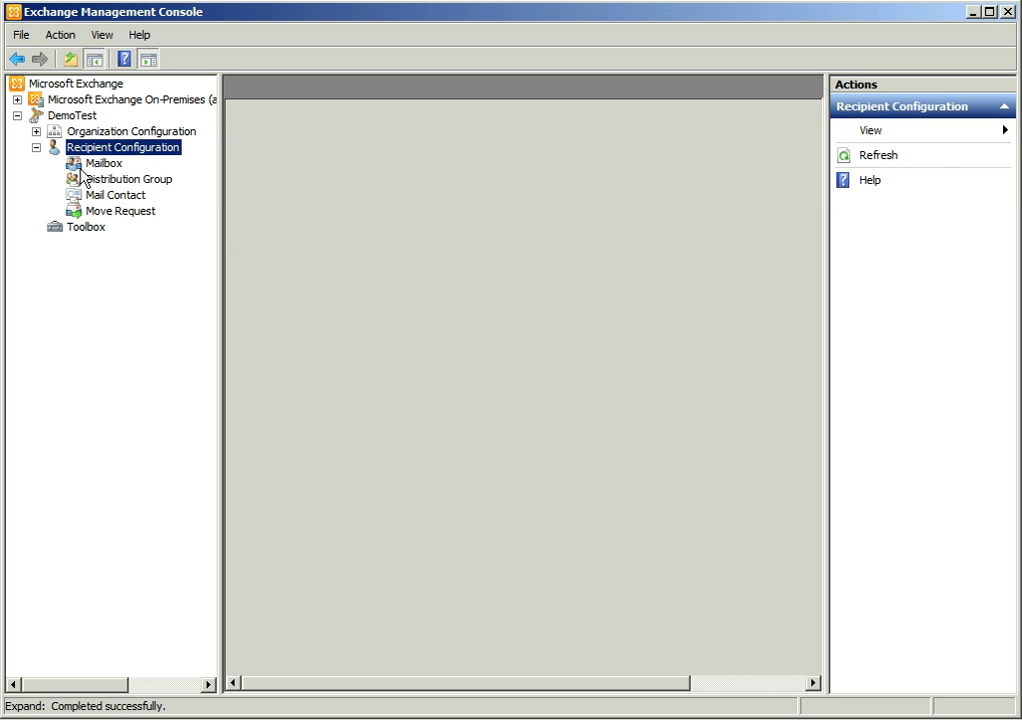
{"action": "left_click", "coordinate": [103, 165]}
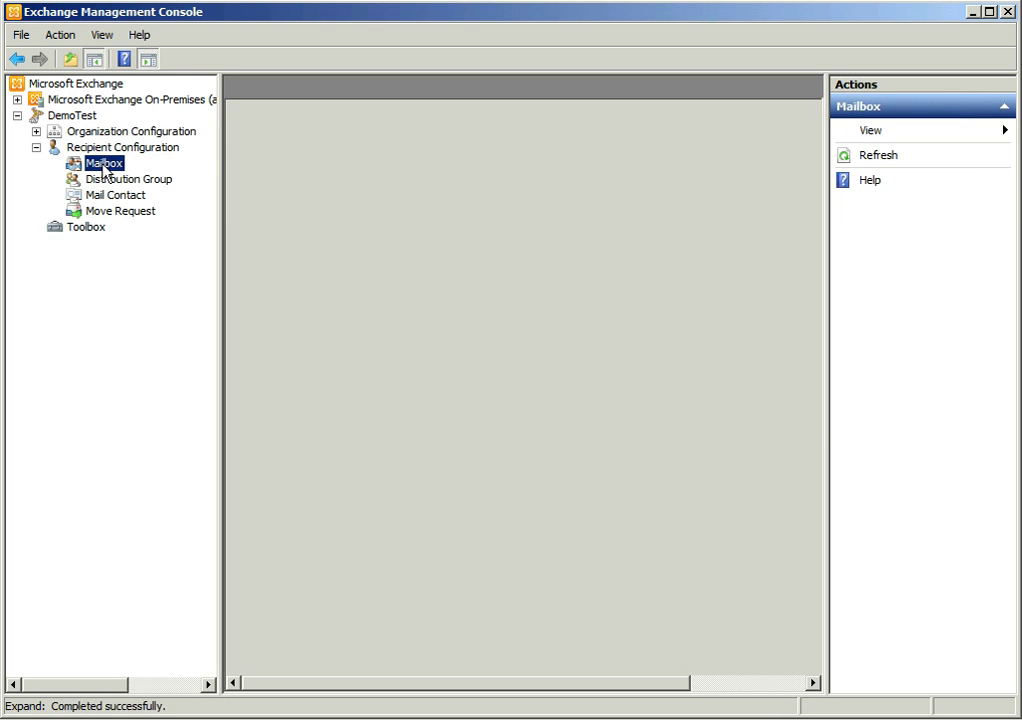